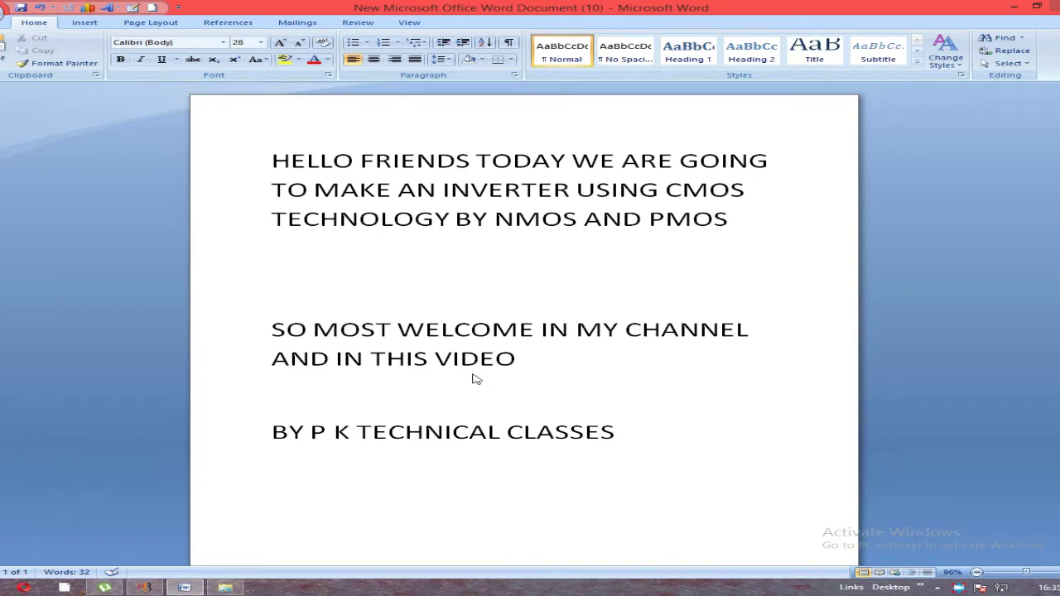
Step: Cut away the whole example transistor layout so the canvas is empty
{"action": "left_click", "coordinate": [140, 588]}
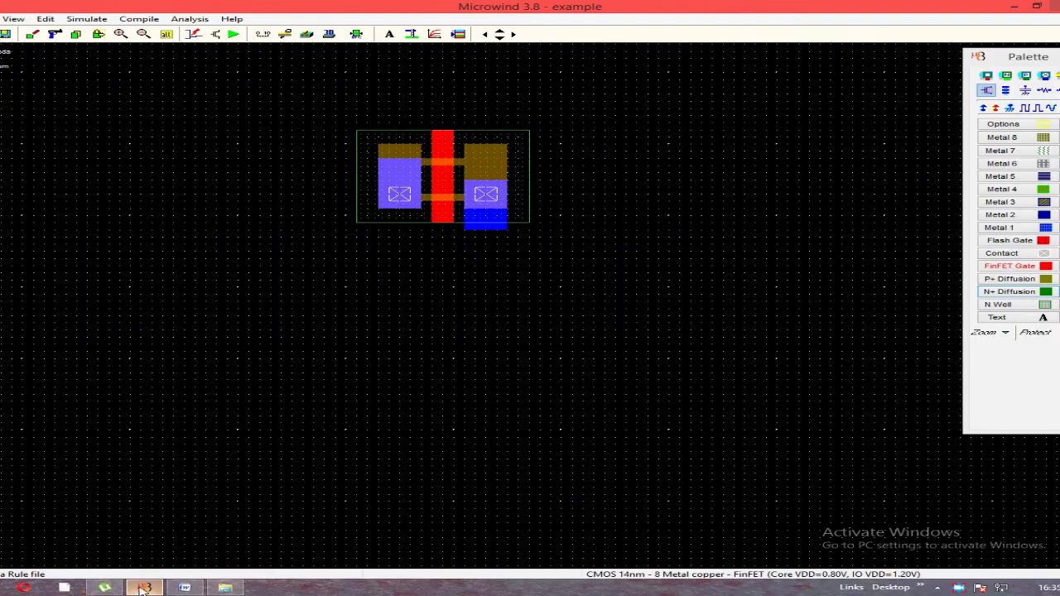
{"action": "left_click", "coordinate": [56, 33]}
{"action": "left_click_drag", "start_coordinate": [278, 74], "coordinate": [611, 299]}
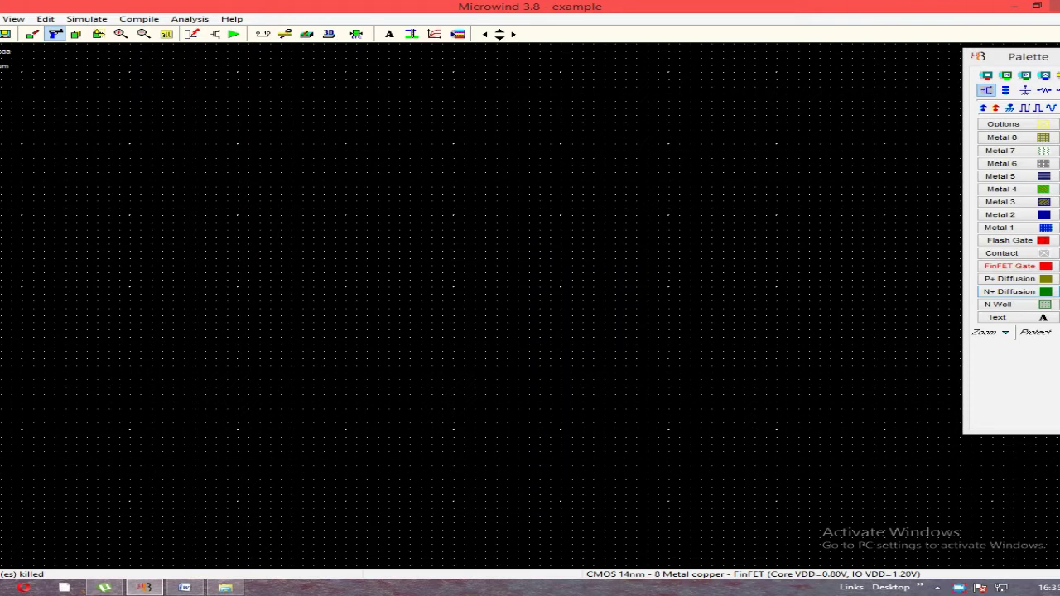
Step: Load the cmos012.rul foundry file for CMOS 0.12µm, 6-metal technology
{"action": "key", "text": "alt+f"}
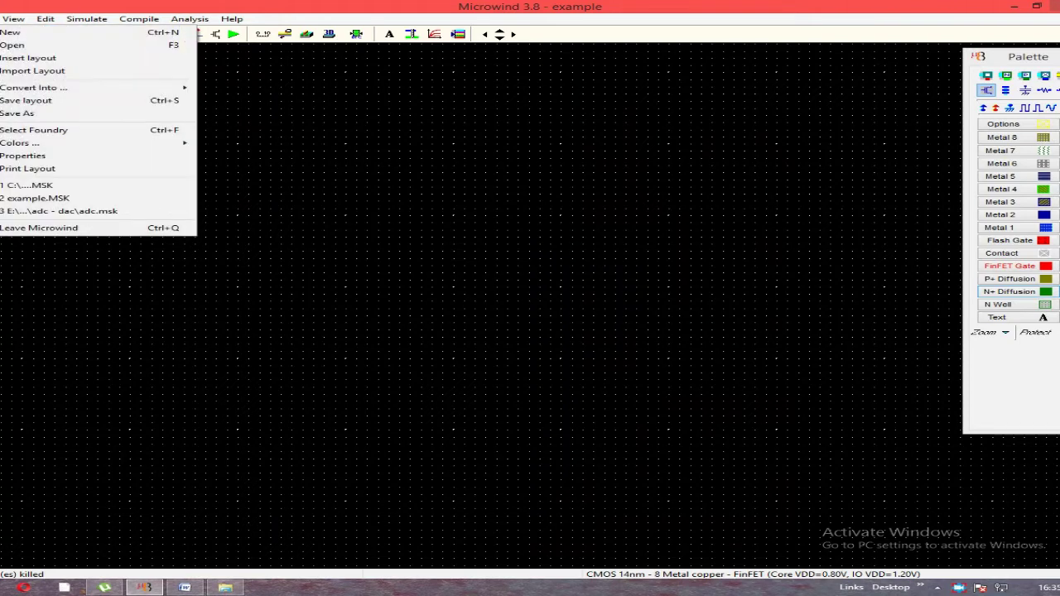
{"action": "left_click", "coordinate": [53, 131]}
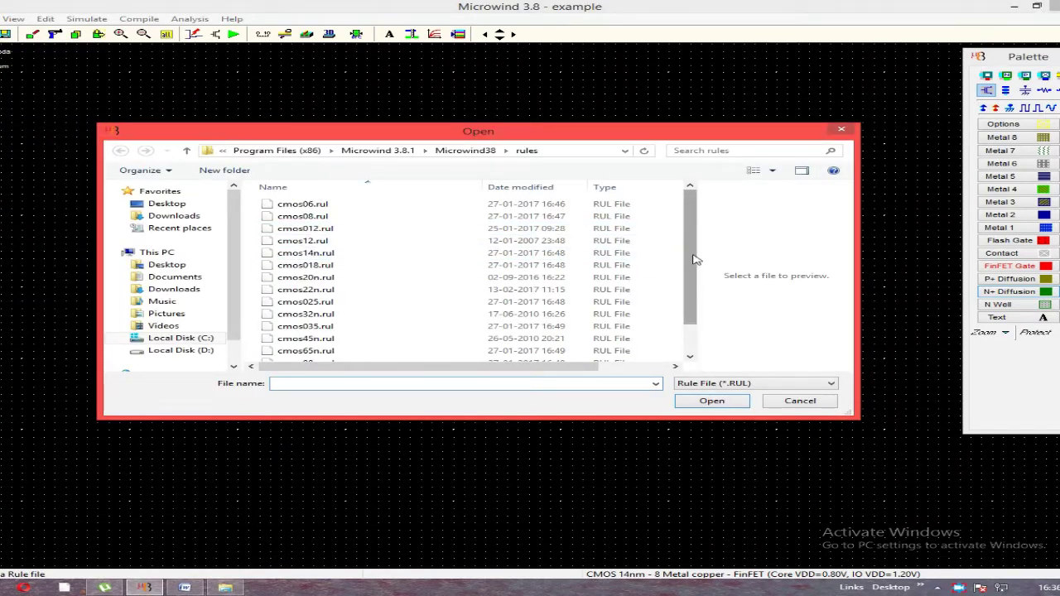
{"action": "mouse_move", "coordinate": [694, 259]}
{"action": "left_mouse_down"}
{"action": "mouse_move", "coordinate": [692, 290]}
{"action": "mouse_move", "coordinate": [691, 265]}
{"action": "left_mouse_up"}
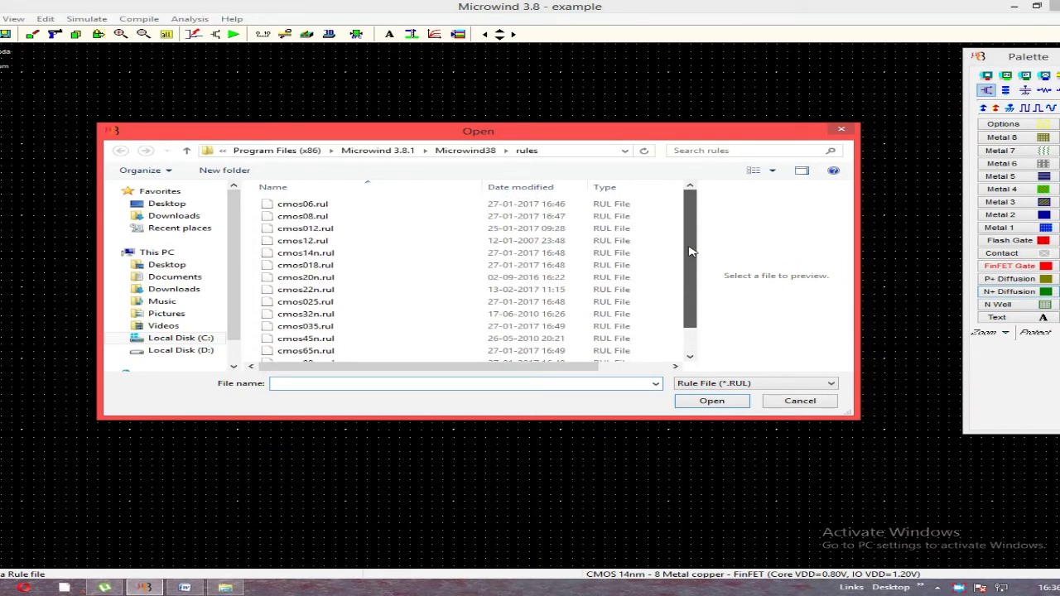
{"action": "left_click", "coordinate": [345, 230]}
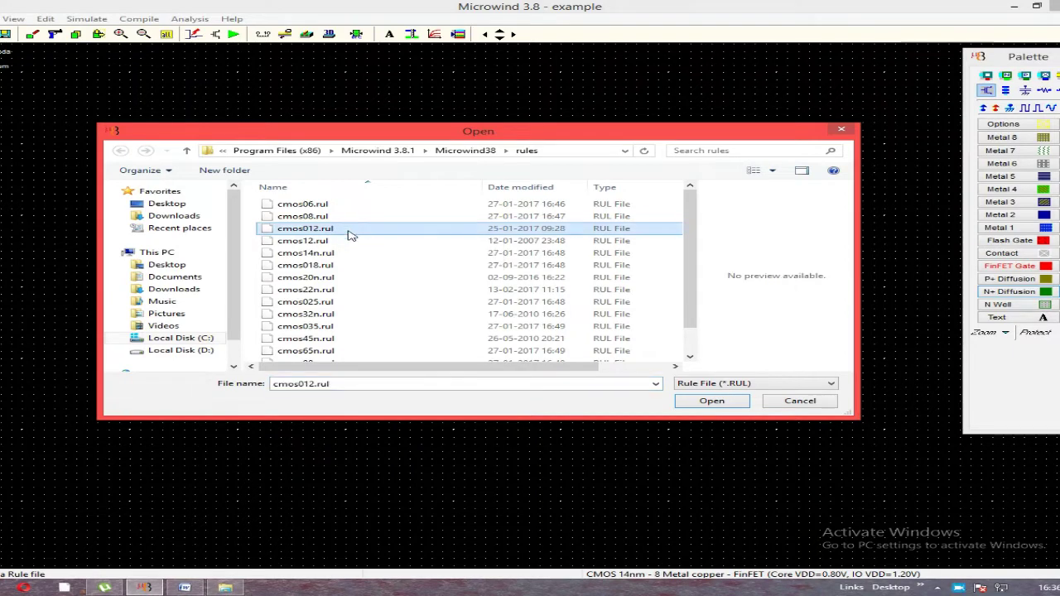
{"action": "left_click", "coordinate": [733, 403]}
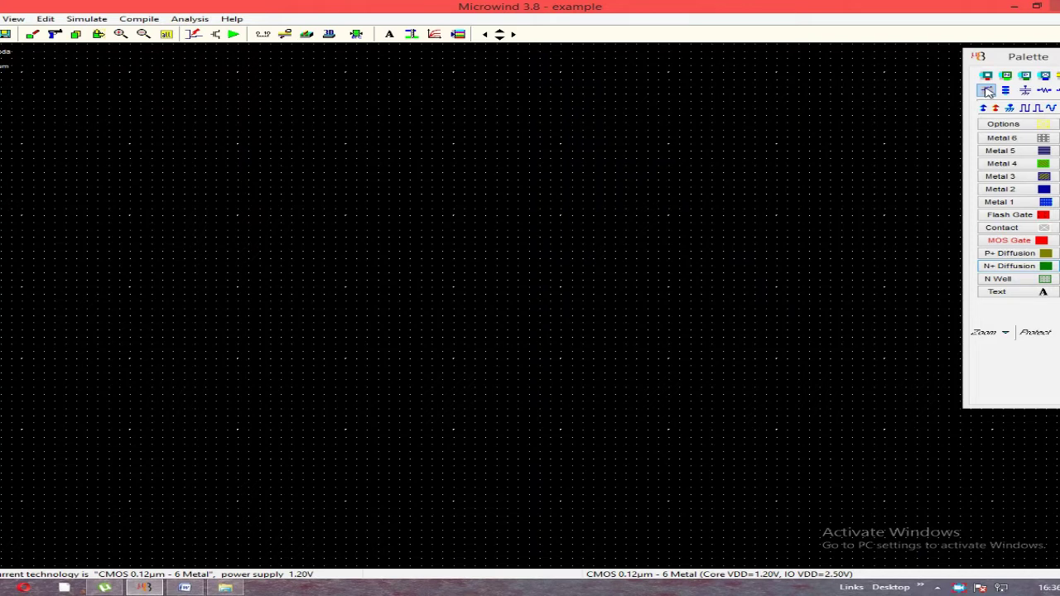
Step: Generate a pMOS transistor of W 600 nm and L 120 nm and place it on the canvas
{"action": "left_click", "coordinate": [987, 91]}
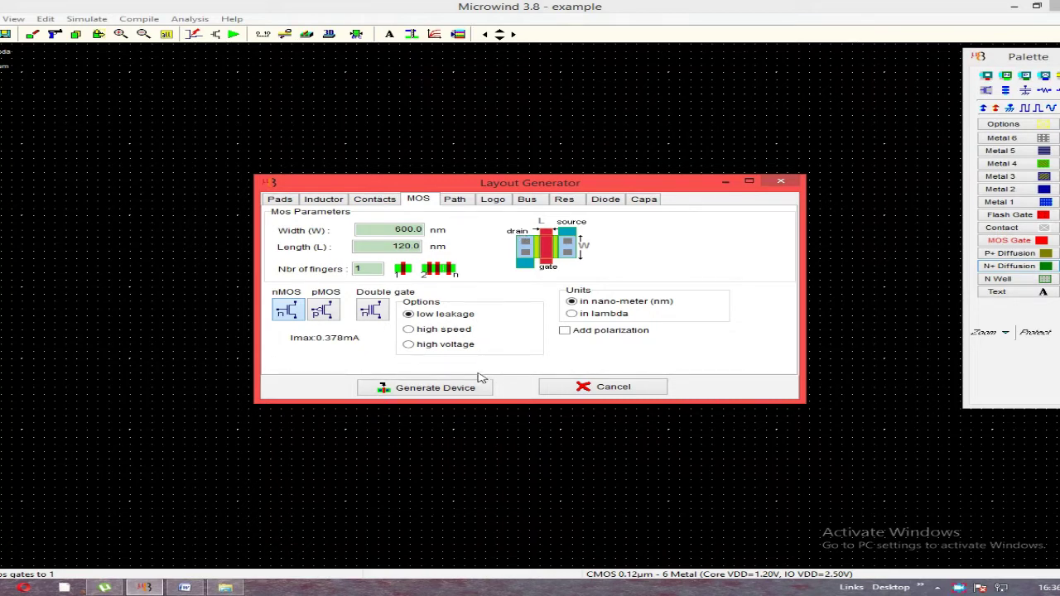
{"action": "left_click", "coordinate": [323, 310]}
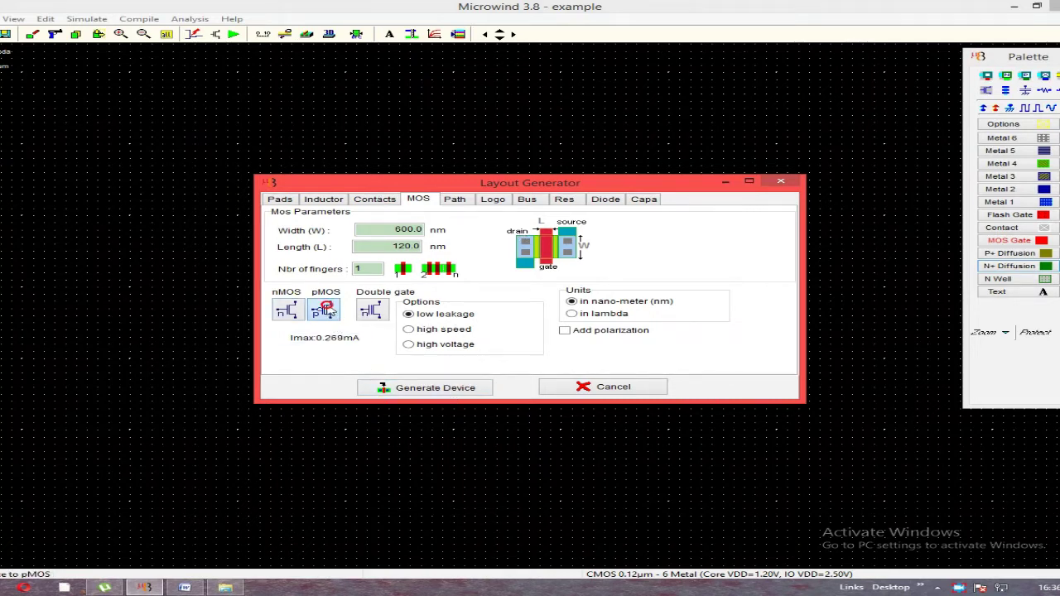
{"action": "left_click", "coordinate": [431, 388]}
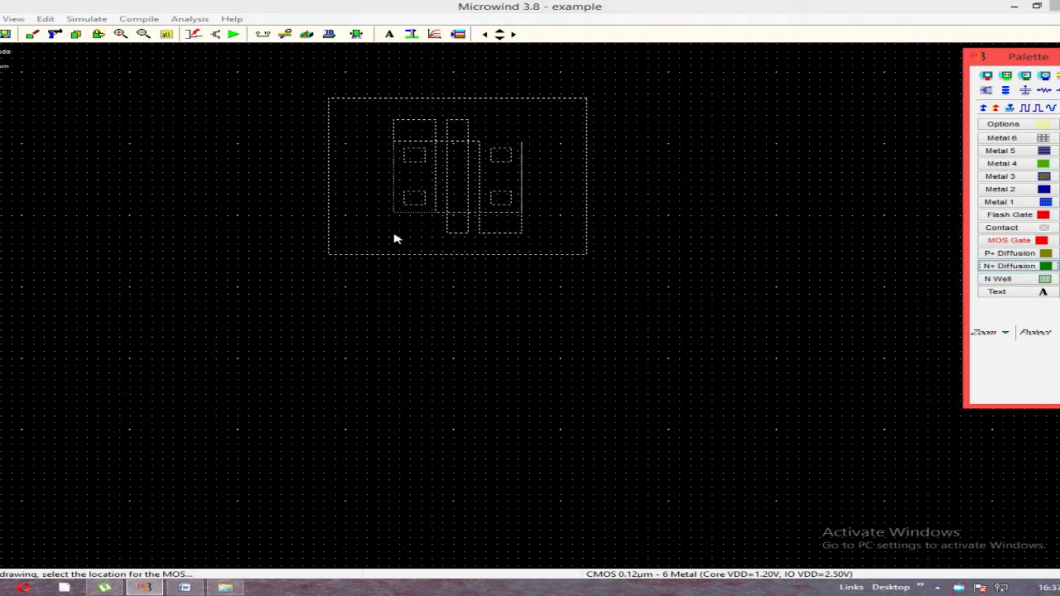
{"action": "left_click", "coordinate": [394, 238]}
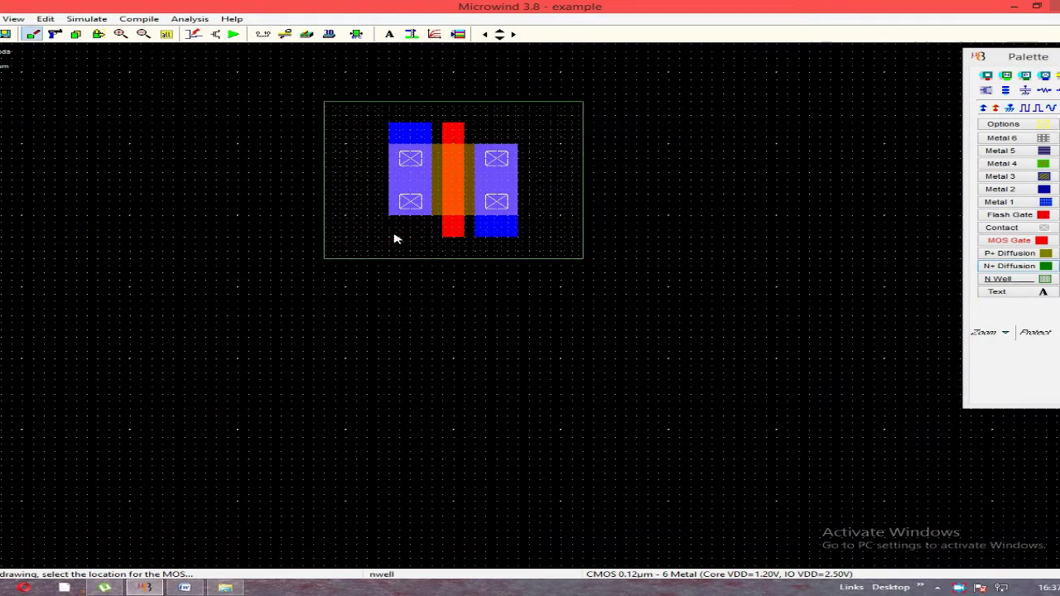
Step: Generate a 600 by 120 nm nMOS and place it below the pMOS, adding a poly box at its gate
{"action": "left_click", "coordinate": [990, 92]}
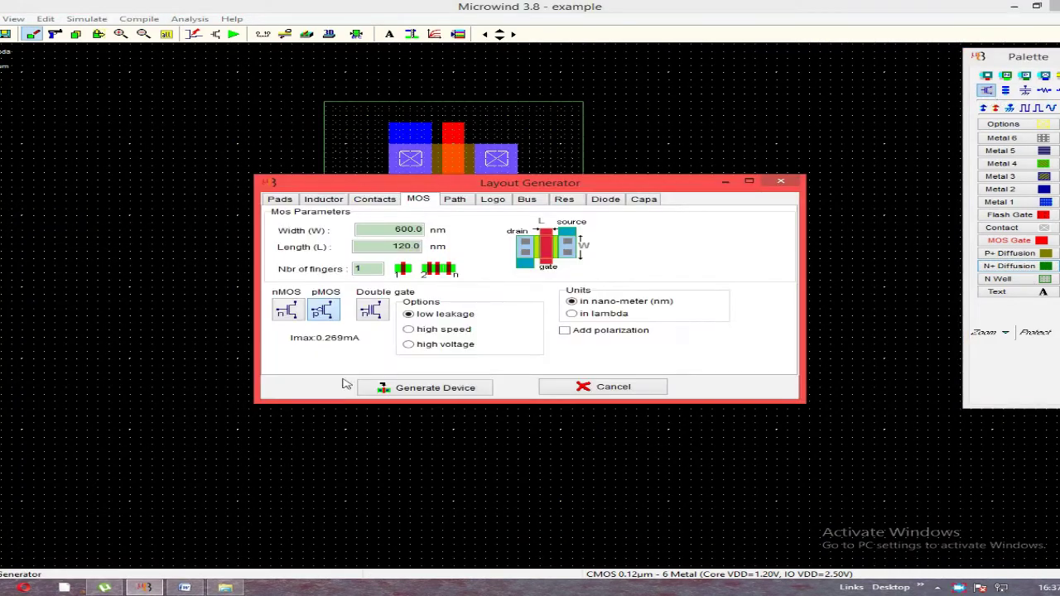
{"action": "left_click", "coordinate": [290, 312]}
{"action": "left_click", "coordinate": [288, 312]}
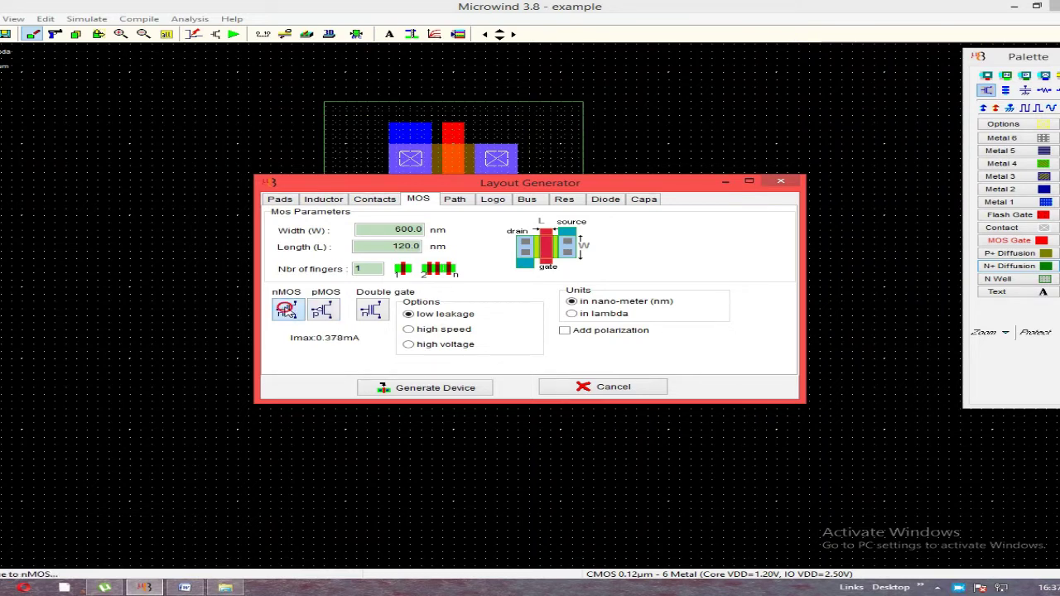
{"action": "left_click", "coordinate": [424, 387]}
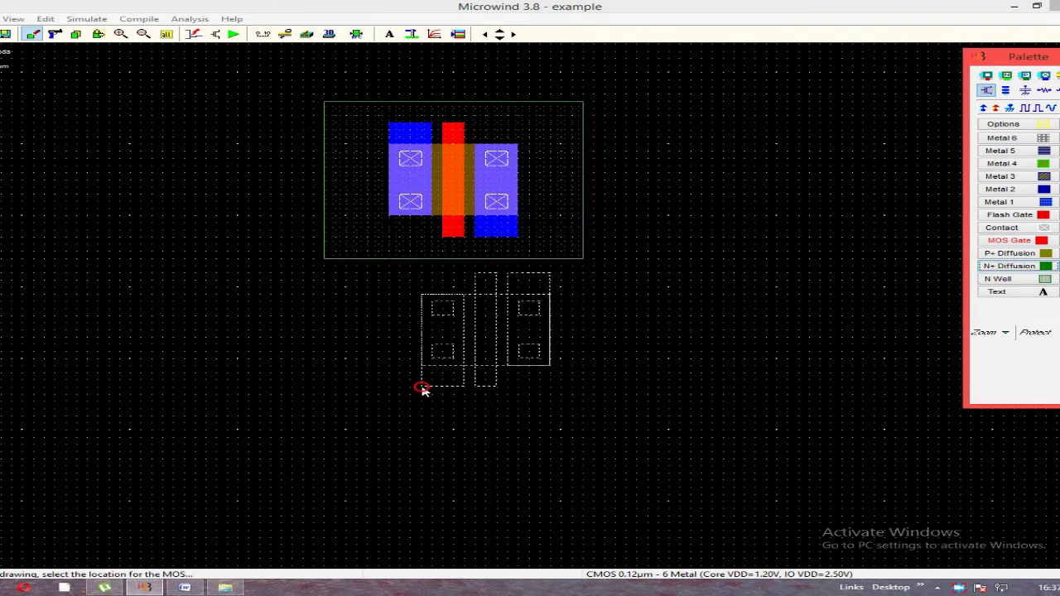
{"action": "left_click", "coordinate": [384, 422]}
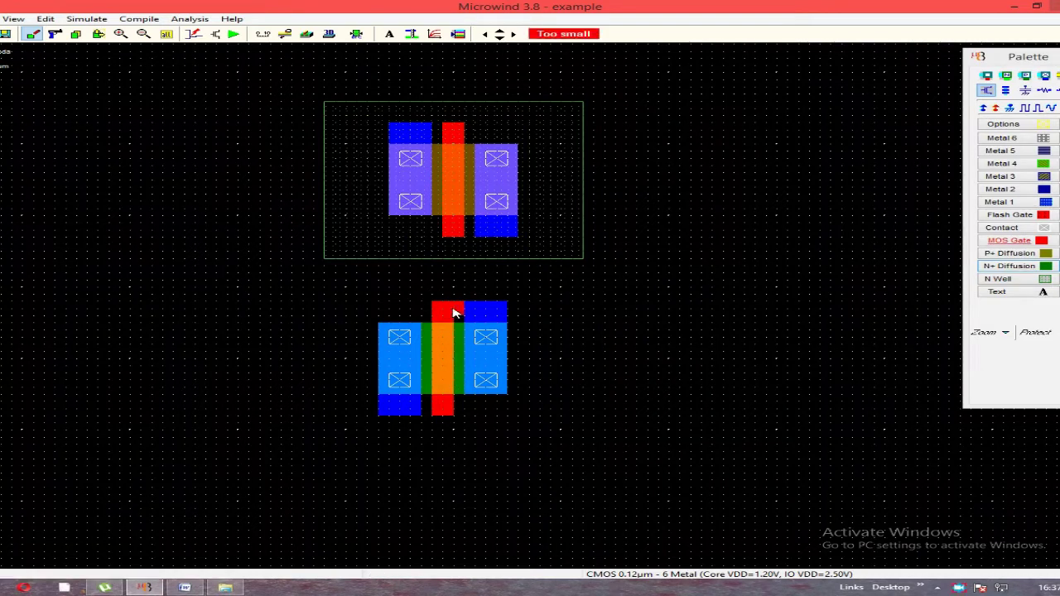
{"action": "left_click", "coordinate": [457, 307]}
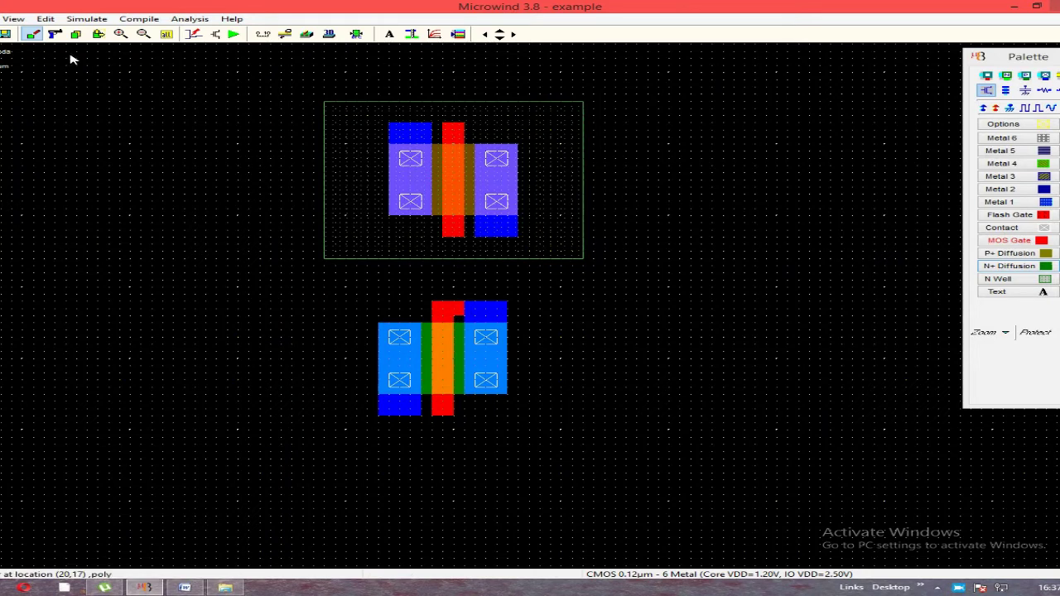
Step: Remove the misplaced nMOS and place a freshly generated nMOS below the pMOS
{"action": "left_click", "coordinate": [55, 33]}
{"action": "left_click_drag", "start_coordinate": [324, 266], "coordinate": [623, 423]}
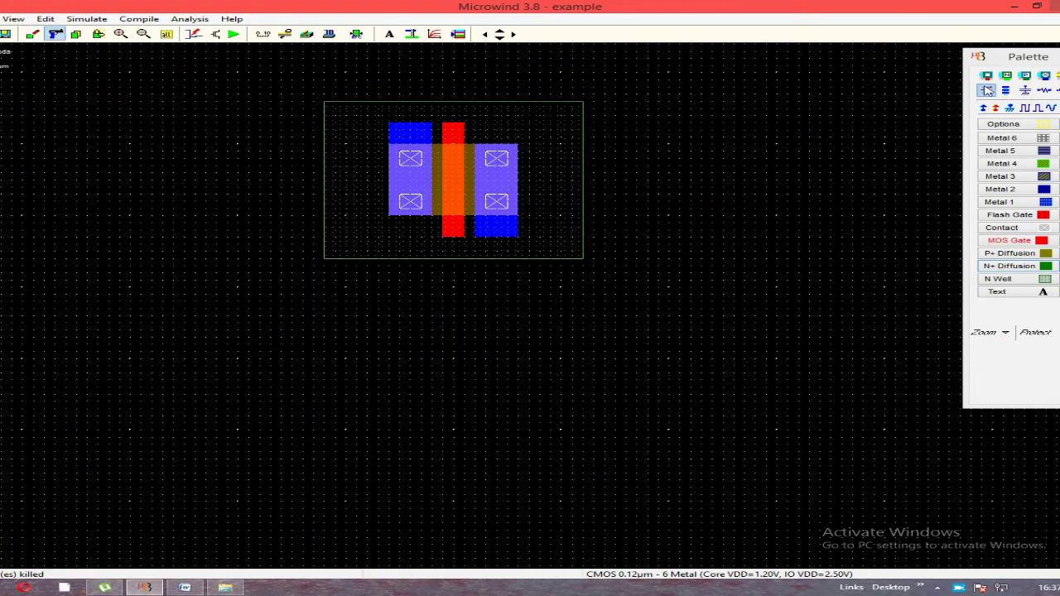
{"action": "left_click", "coordinate": [987, 91]}
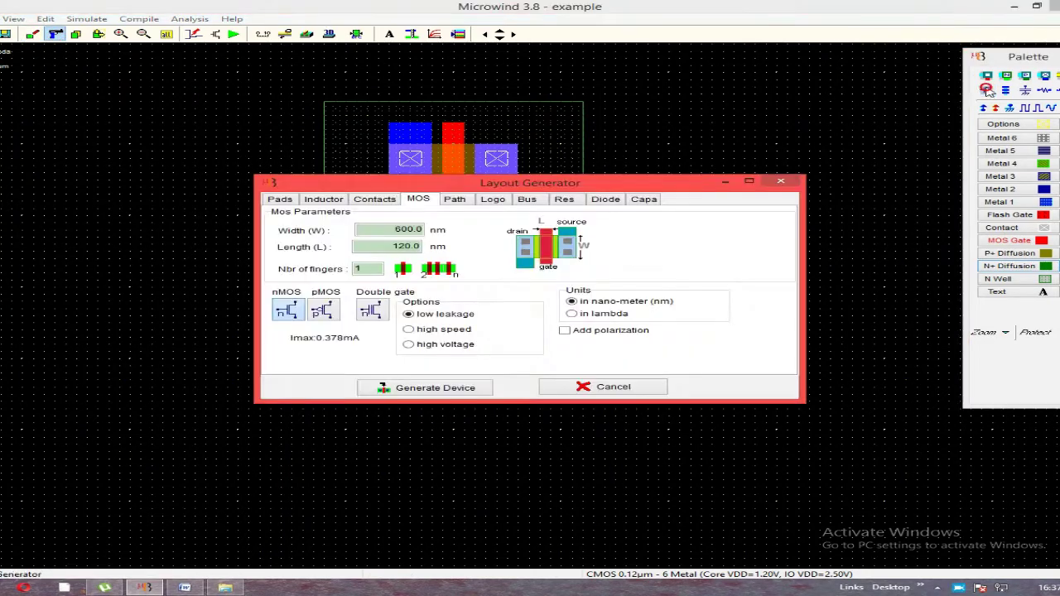
{"action": "left_click", "coordinate": [288, 313]}
{"action": "left_click", "coordinate": [420, 388]}
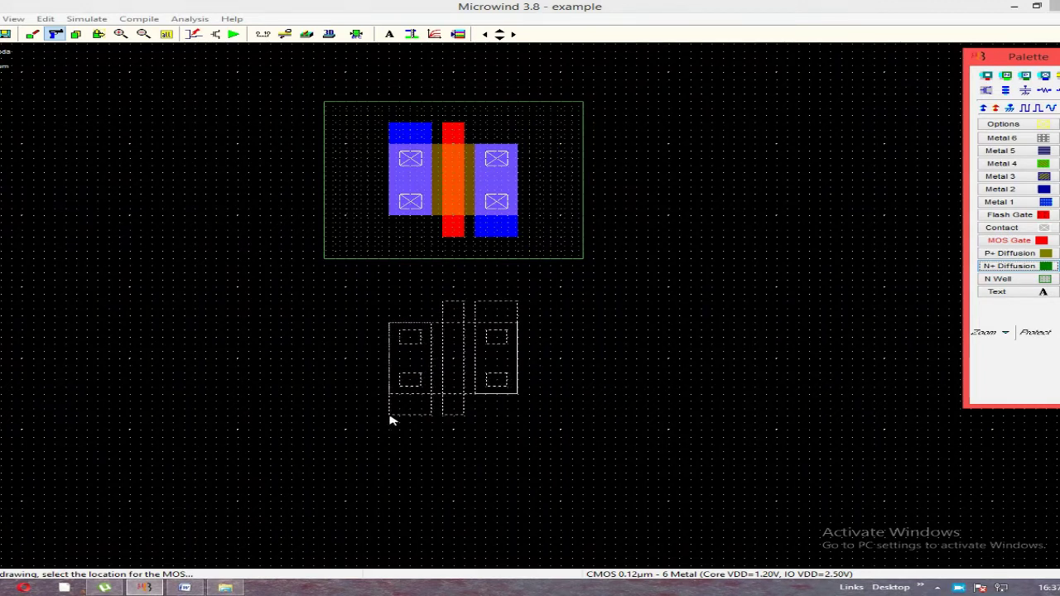
{"action": "left_click", "coordinate": [393, 420]}
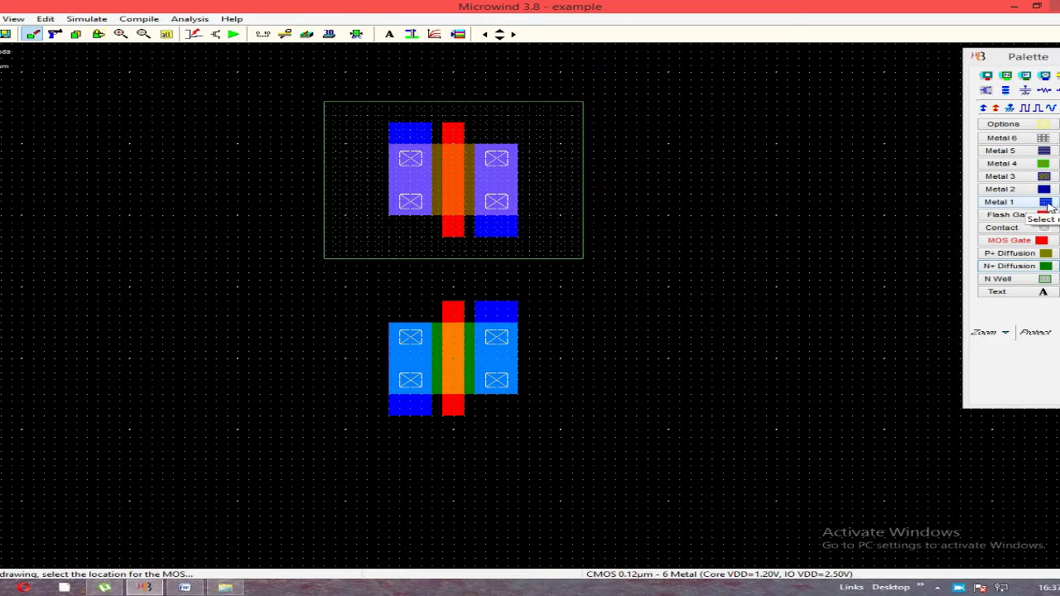
Step: Draw a Metal 1 strip joining the right diffusions and a poly box linking both gates
{"action": "left_click", "coordinate": [1045, 202]}
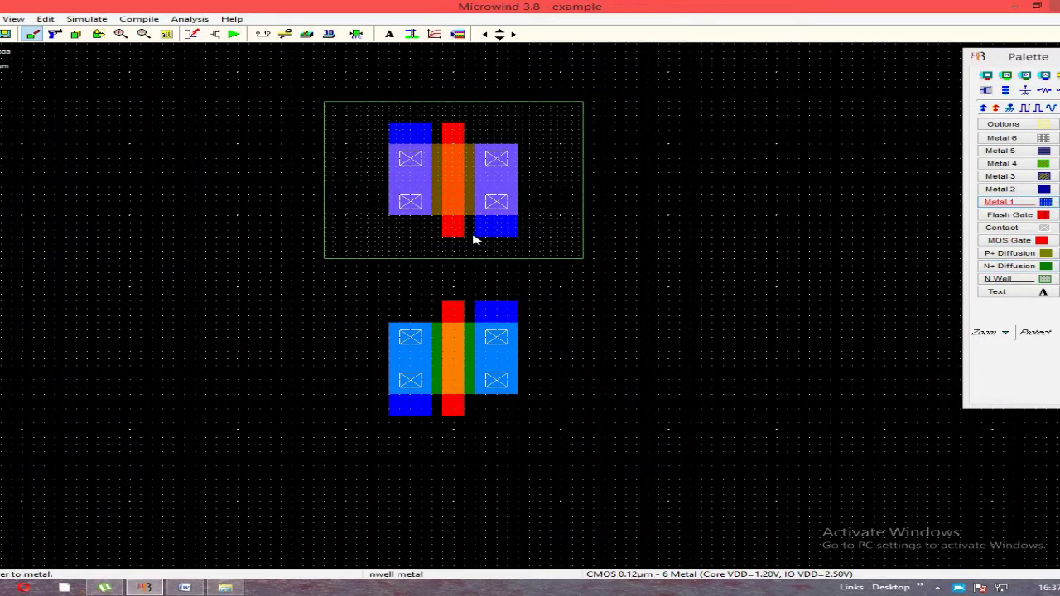
{"action": "left_click_drag", "start_coordinate": [478, 239], "coordinate": [519, 306]}
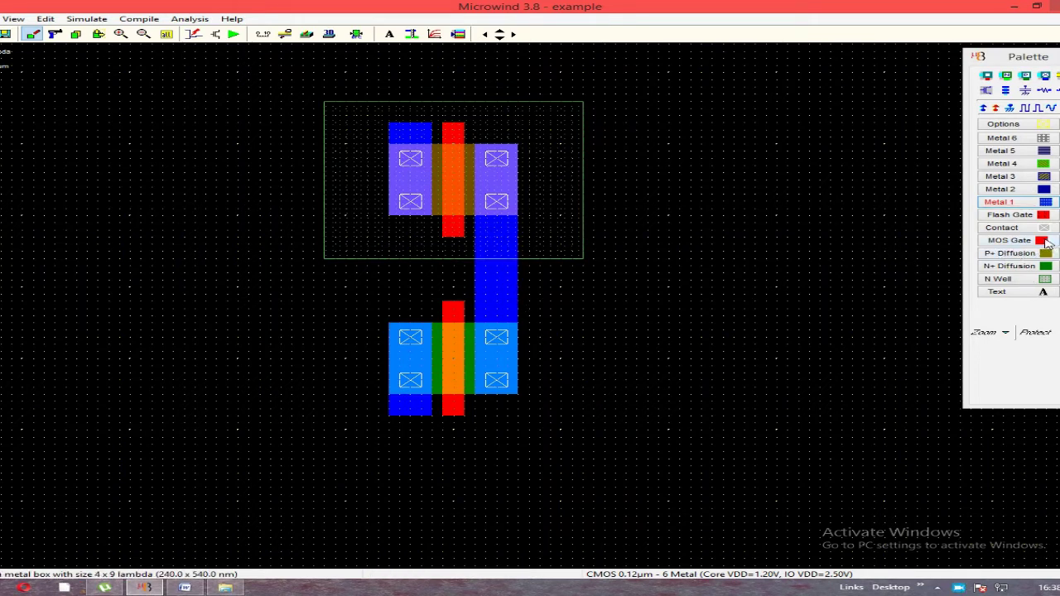
{"action": "left_click", "coordinate": [1043, 240]}
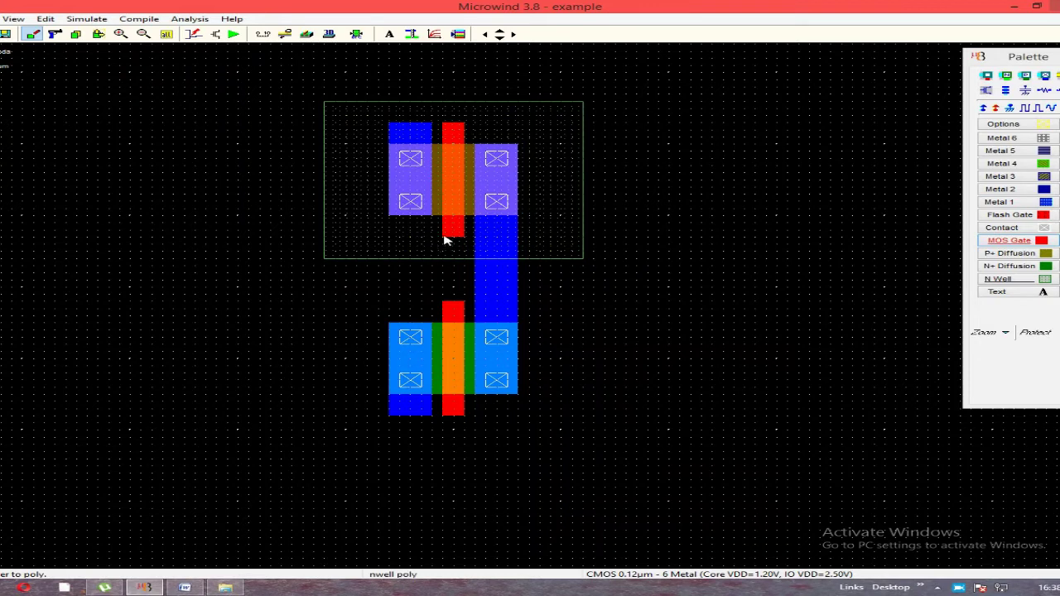
{"action": "left_click_drag", "start_coordinate": [445, 241], "coordinate": [466, 310]}
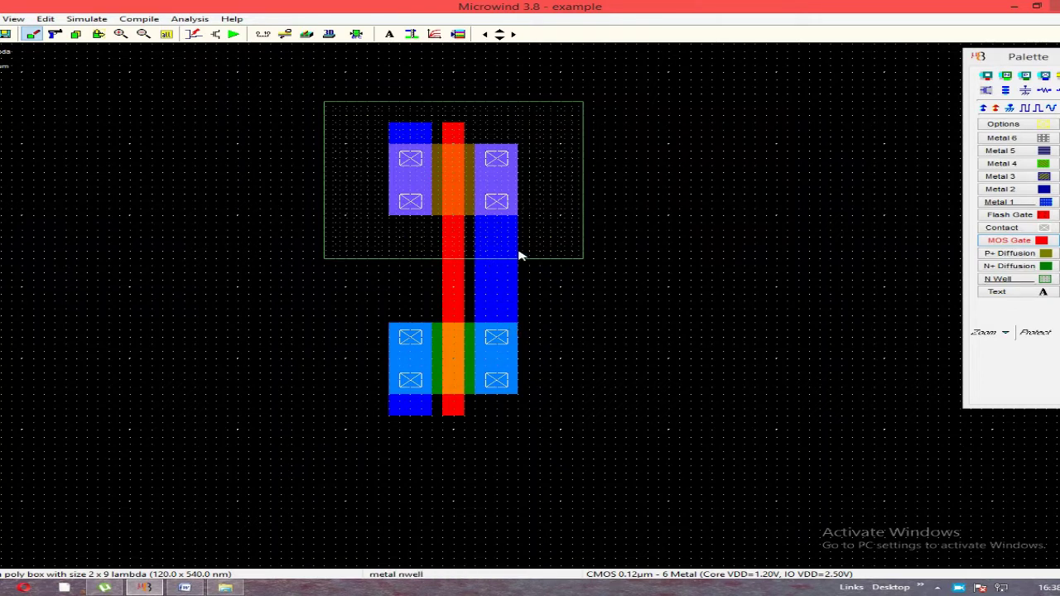
Step: Put Vdd+ on the top-left pMOS contact and Vss- on the bottom-left nMOS contact
{"action": "left_click", "coordinate": [984, 109]}
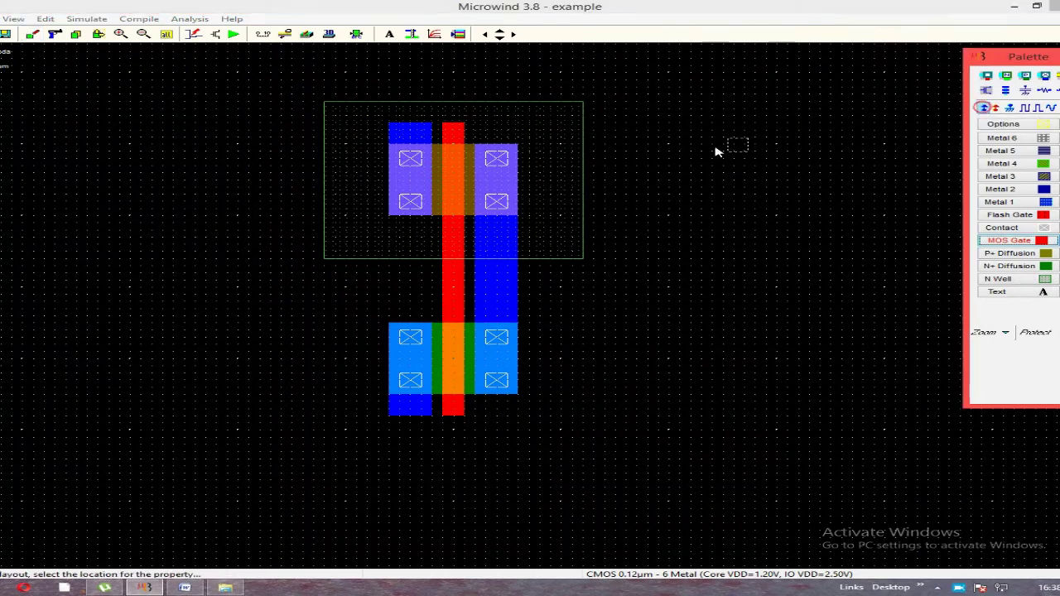
{"action": "left_click", "coordinate": [563, 128]}
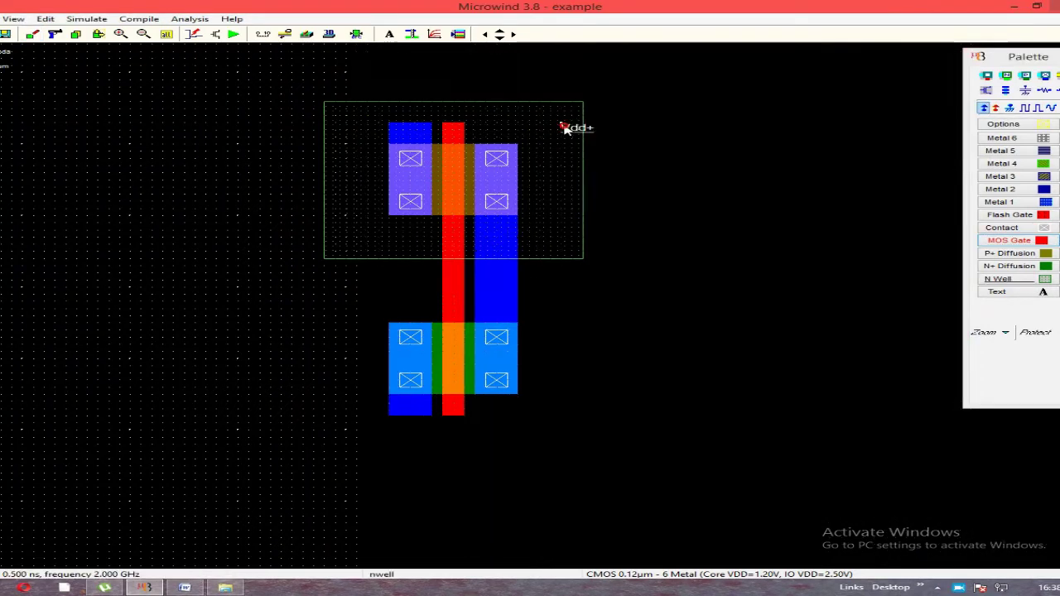
{"action": "left_click", "coordinate": [984, 109]}
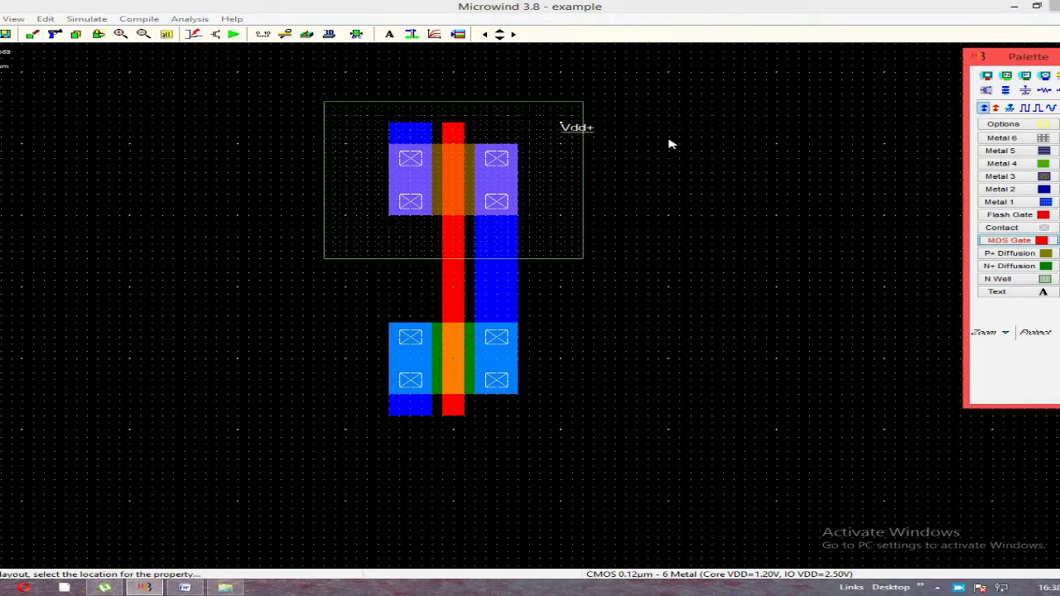
{"action": "left_click", "coordinate": [411, 161]}
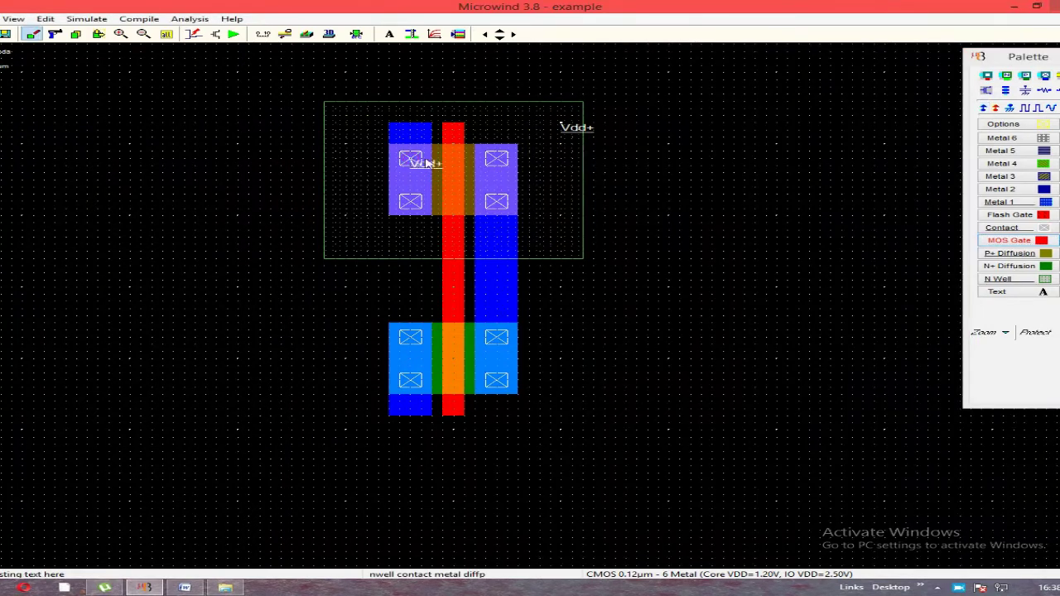
{"action": "left_click", "coordinate": [1010, 109]}
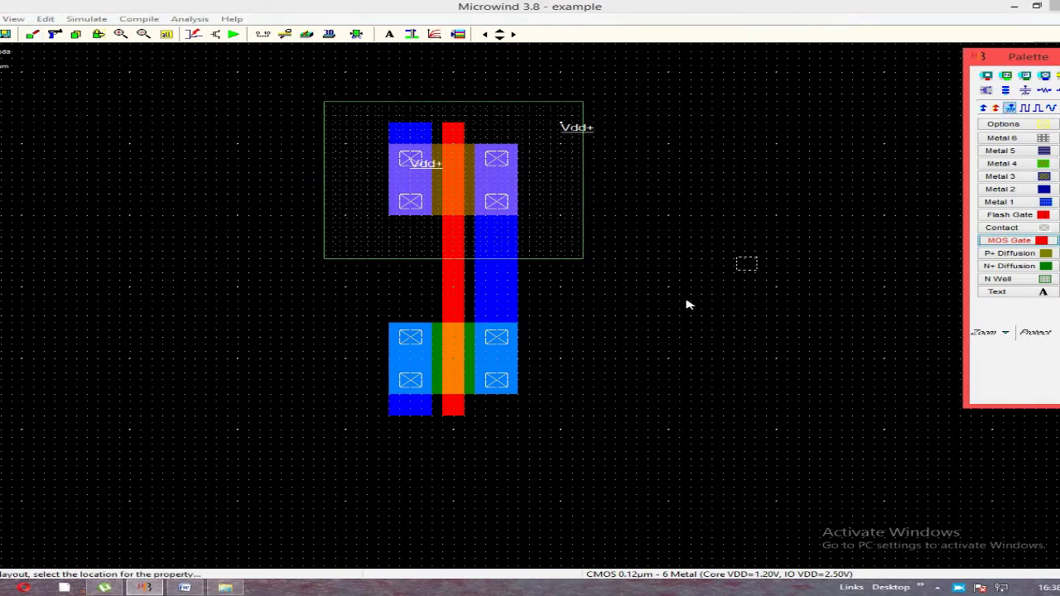
{"action": "left_click", "coordinate": [412, 385]}
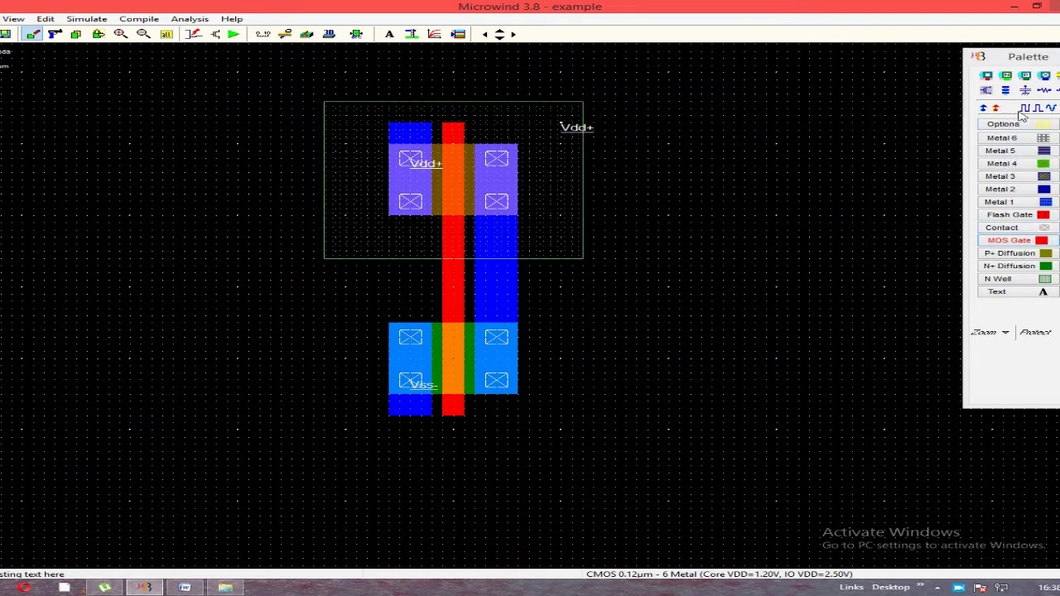
{"action": "left_click", "coordinate": [1025, 108]}
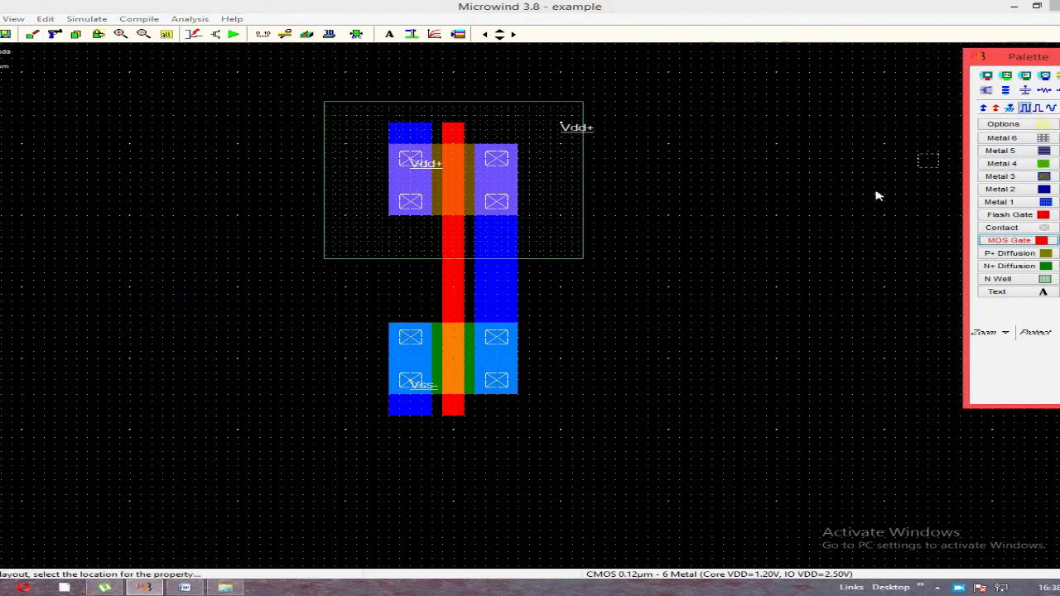
Step: Assign a clock named INPUT to the shared polysilicon gate
{"action": "left_click", "coordinate": [454, 292]}
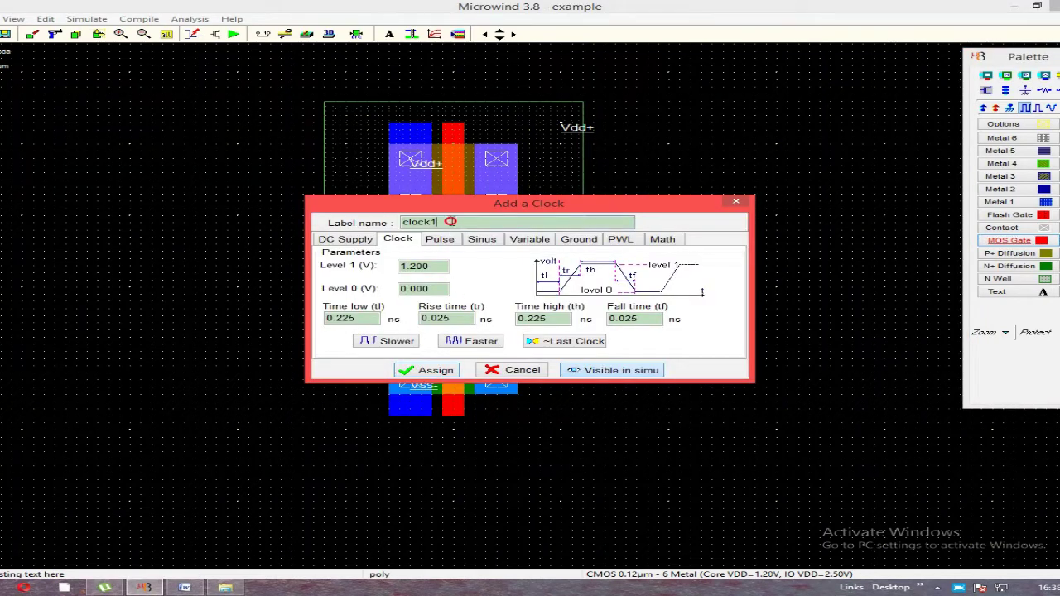
{"action": "left_click", "coordinate": [452, 221]}
{"action": "key", "text": "BackSpace"}
{"action": "key", "text": "BackSpace"}
{"action": "key", "text": "BackSpace"}
{"action": "key", "text": "BackSpace"}
{"action": "key", "text": "BackSpace"}
{"action": "key", "text": "BackSpace"}
{"action": "left_click", "coordinate": [410, 373]}
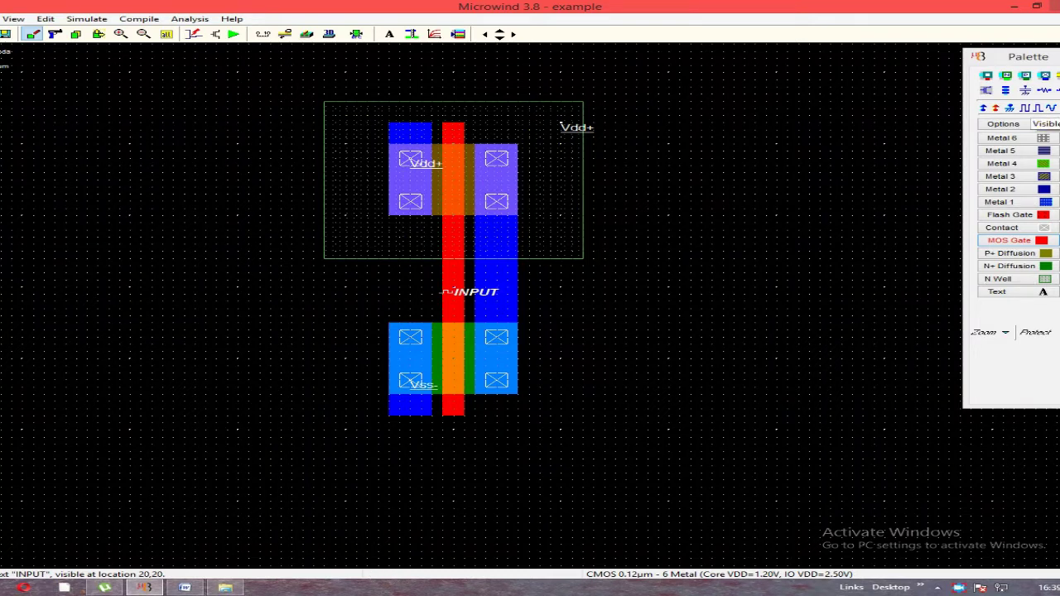
{"action": "left_click", "coordinate": [32, 33]}
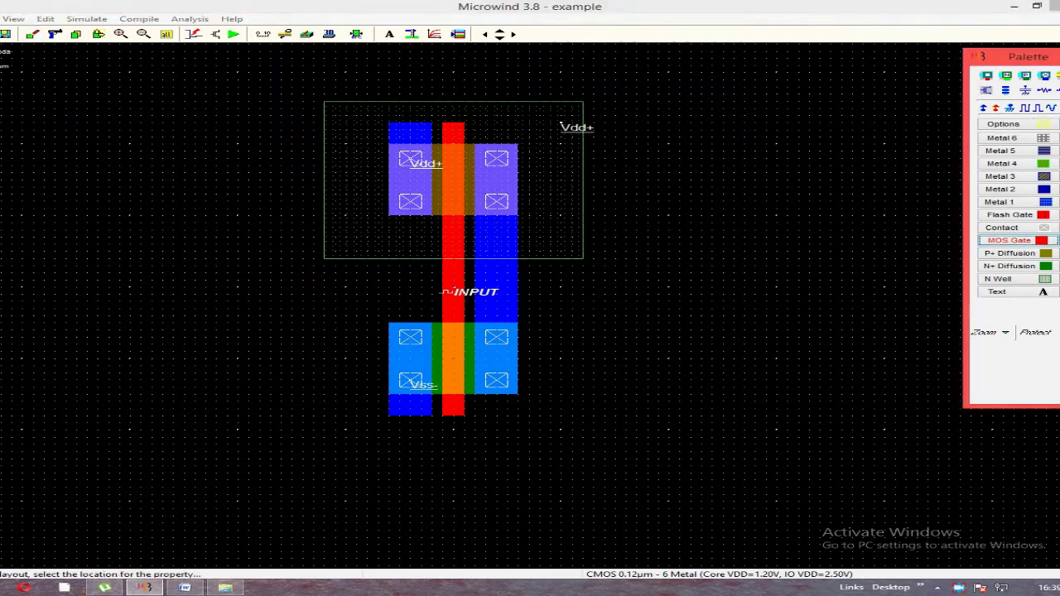
{"action": "left_click", "coordinate": [503, 291]}
Step: Label the right drain metal OUTPUT and run the design rule check
{"action": "left_click", "coordinate": [500, 311]}
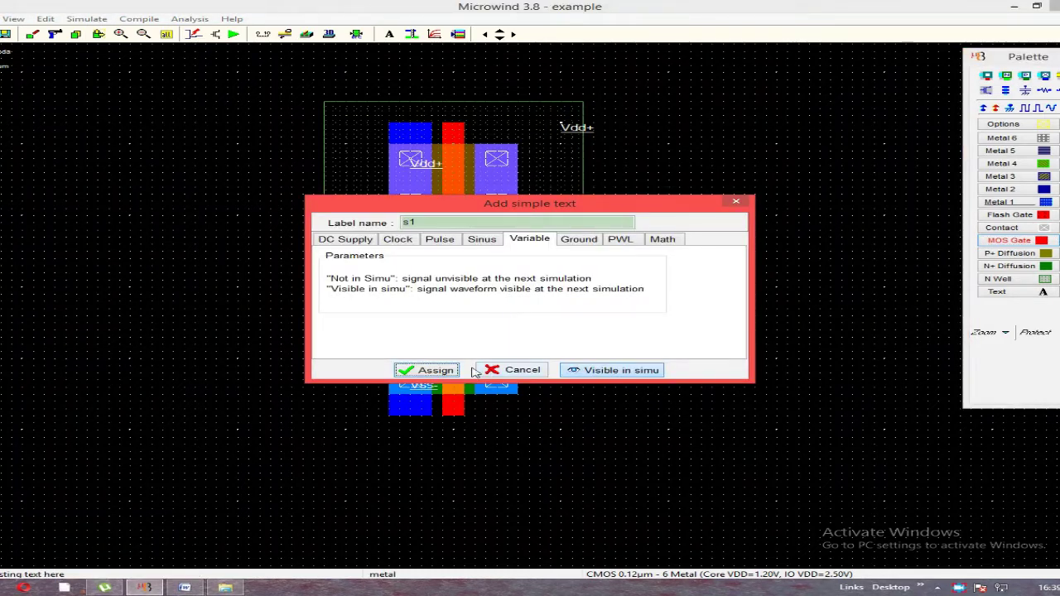
{"action": "left_click", "coordinate": [442, 223]}
{"action": "key", "text": "BackSpace"}
{"action": "key", "text": "BackSpace"}
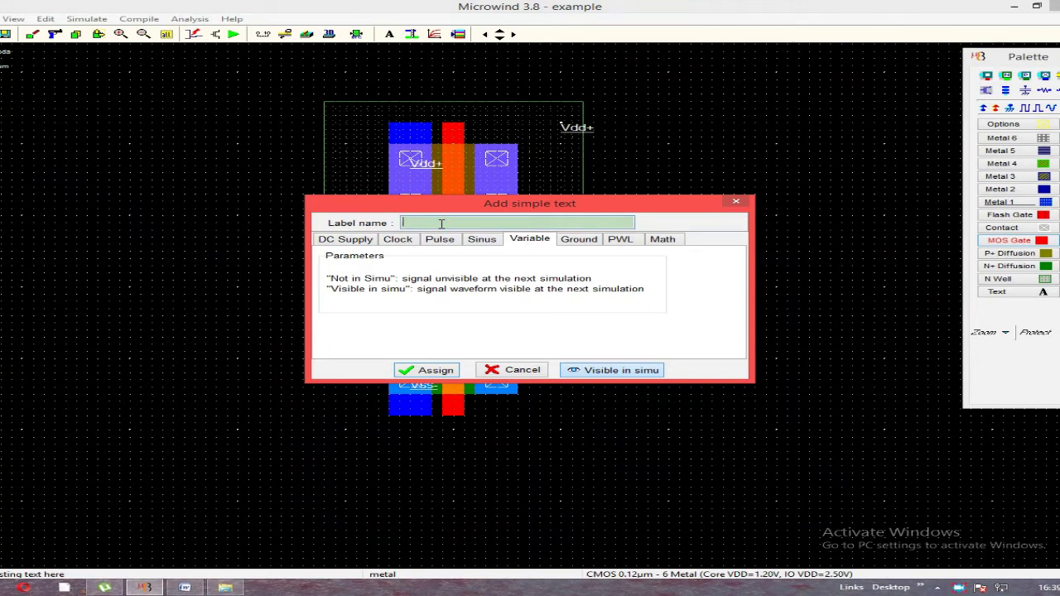
{"action": "type", "text": "O"}
{"action": "type", "text": "UTPO"}
{"action": "type", "text": "UTPUT"}
{"action": "left_click", "coordinate": [424, 372]}
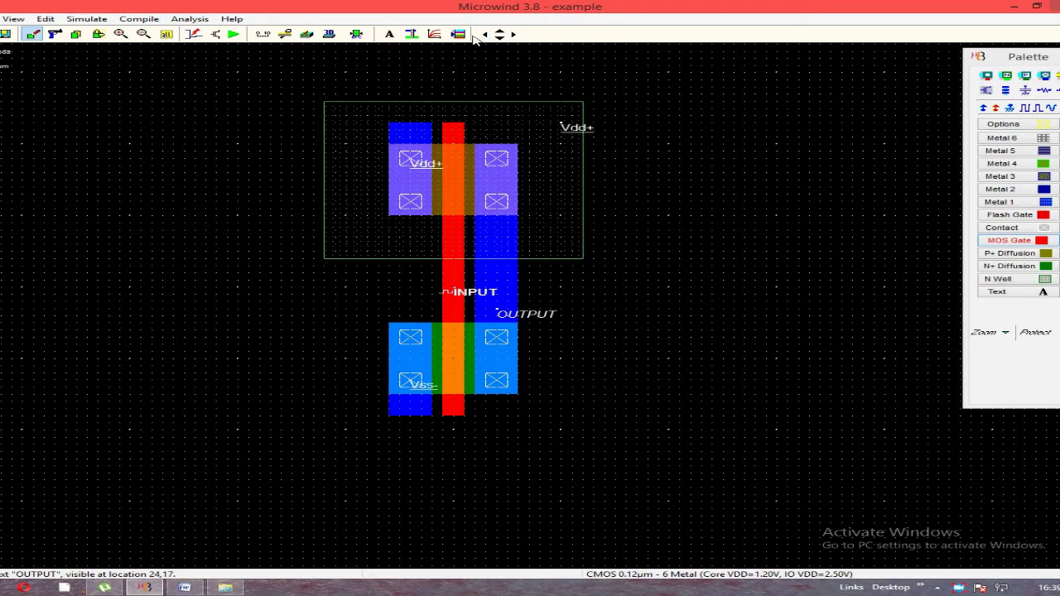
{"action": "left_click", "coordinate": [356, 34]}
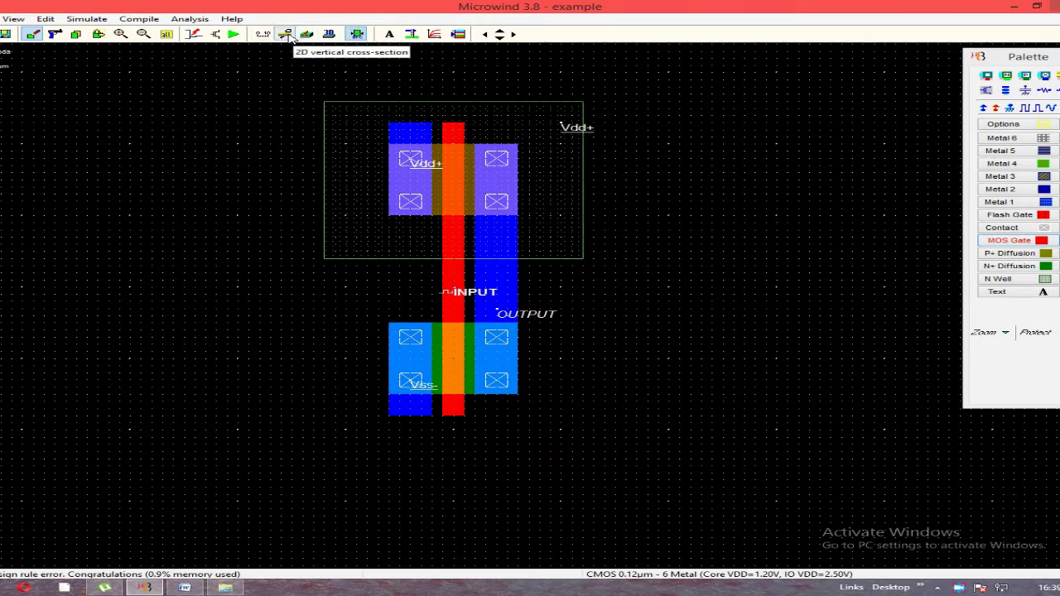
{"action": "left_click", "coordinate": [285, 34]}
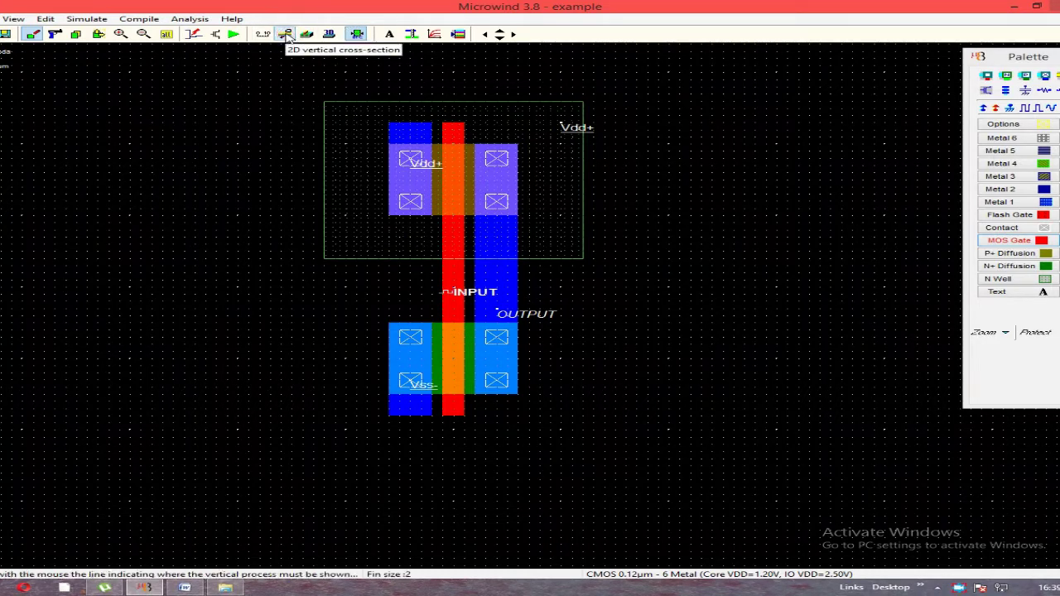
{"action": "left_click_drag", "start_coordinate": [273, 288], "coordinate": [769, 284]}
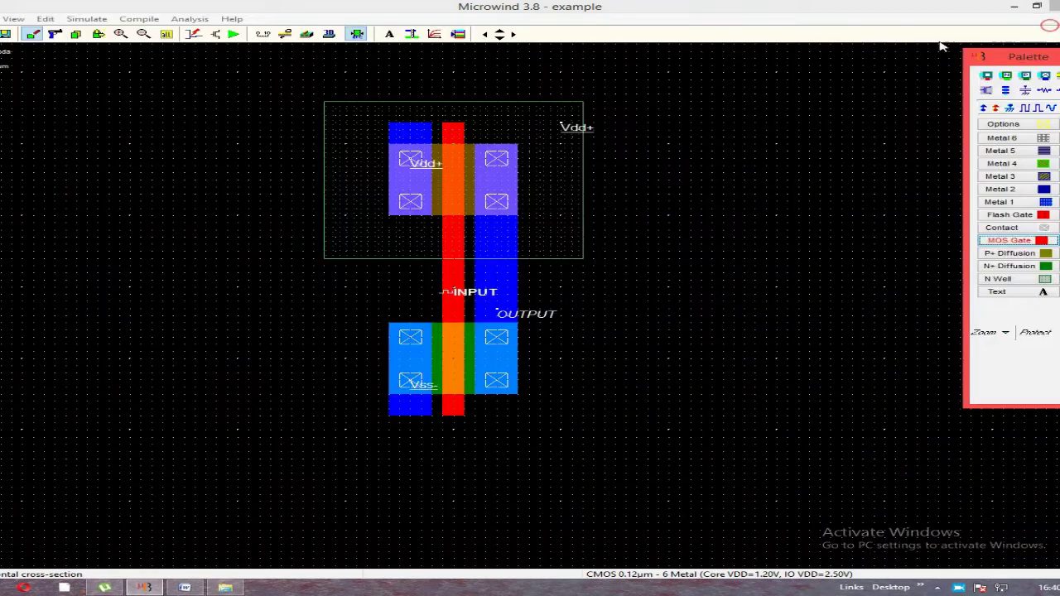
{"action": "left_click", "coordinate": [1052, 29]}
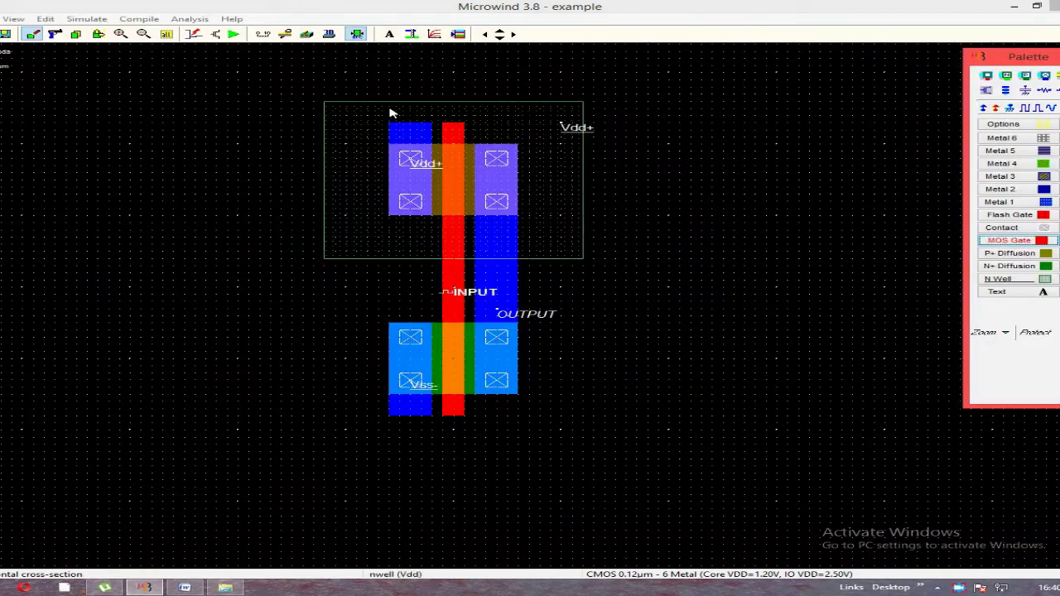
Step: Step the 3D process view from N- diffusion to step 15, 2nd polysilicon deposit
{"action": "left_click", "coordinate": [307, 35]}
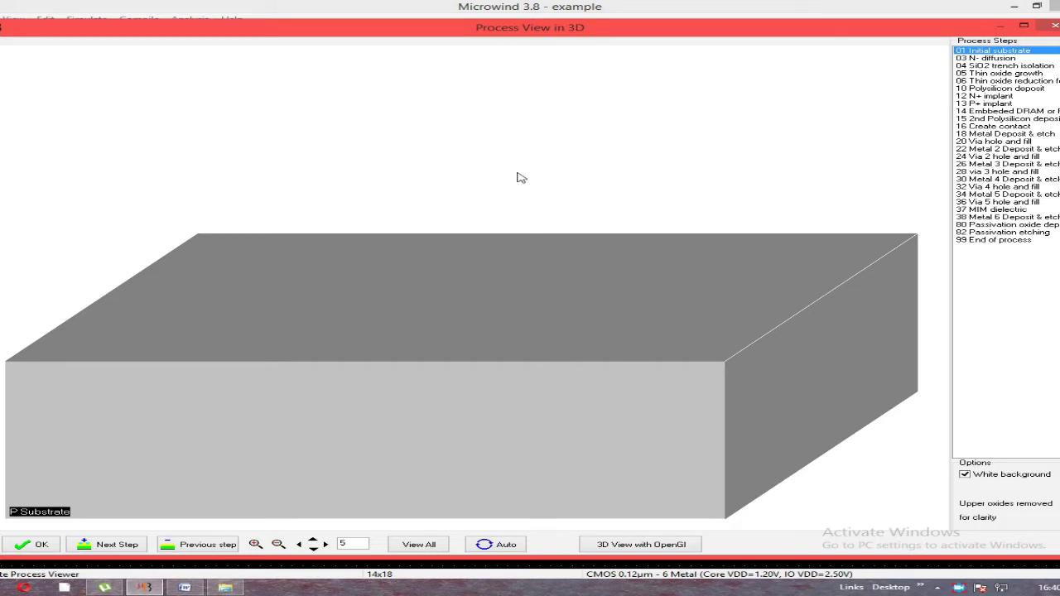
{"action": "key", "text": "Down"}
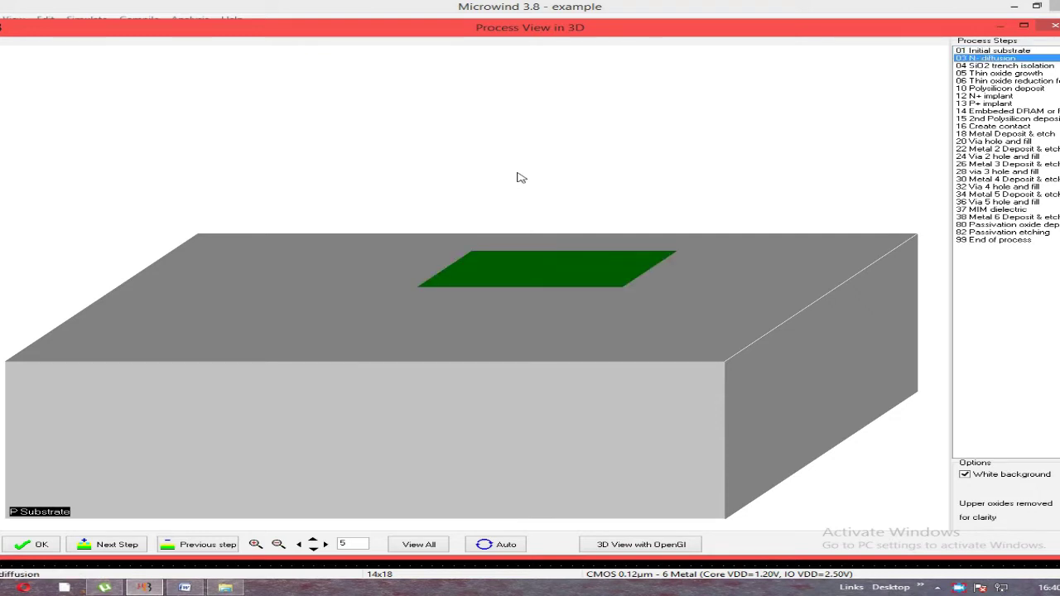
{"action": "key", "text": "Down"}
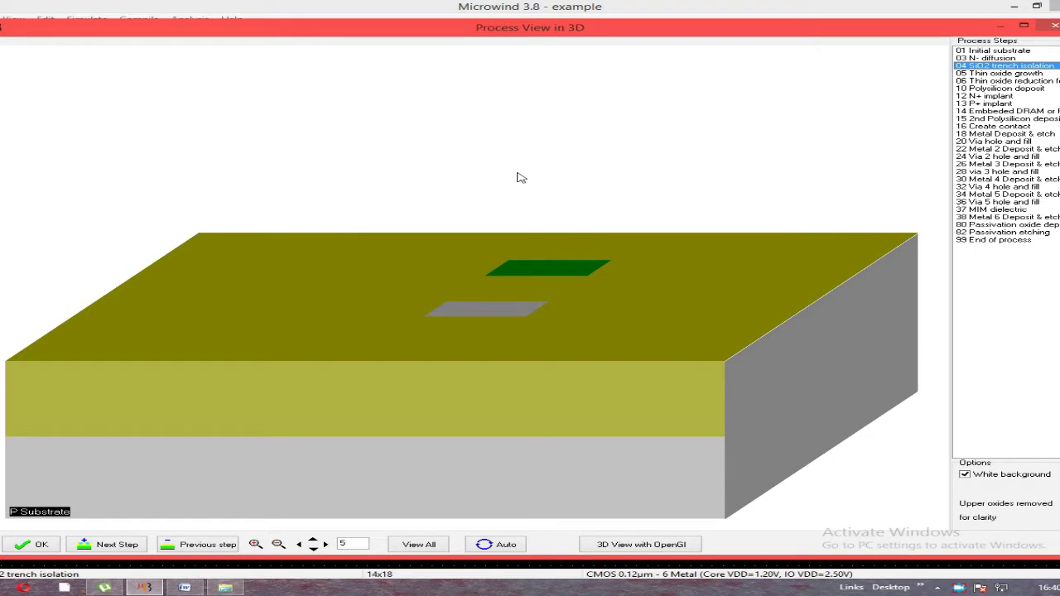
{"action": "key", "text": "Down"}
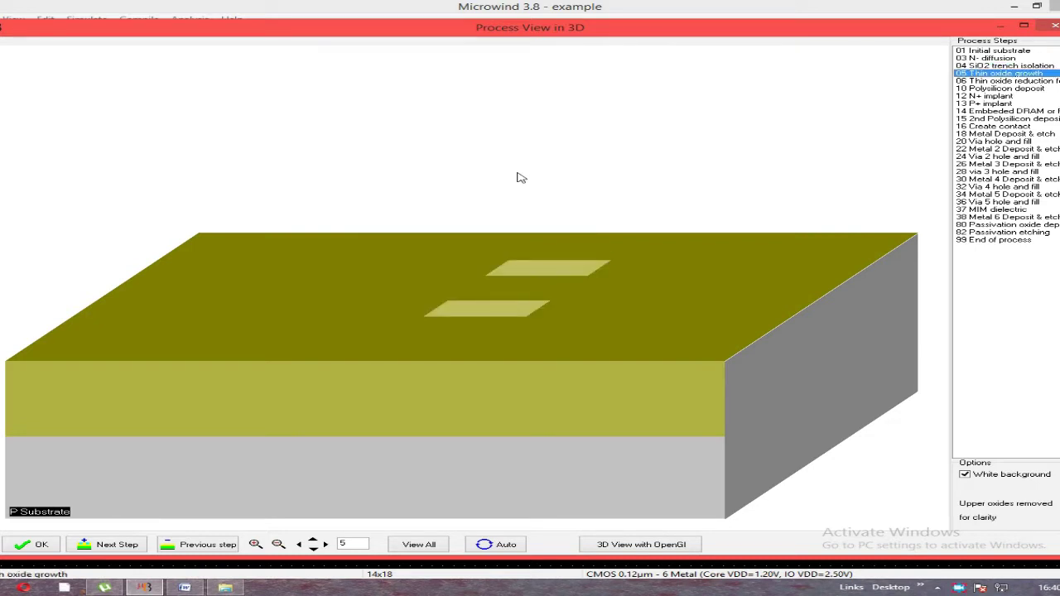
{"action": "key", "text": "Down"}
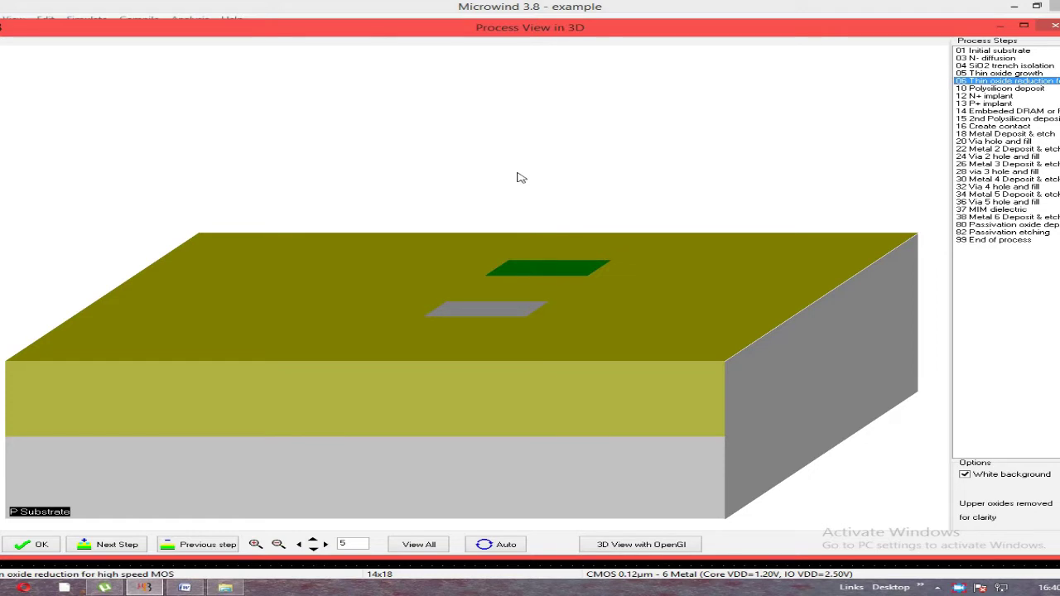
{"action": "key", "text": "Down"}
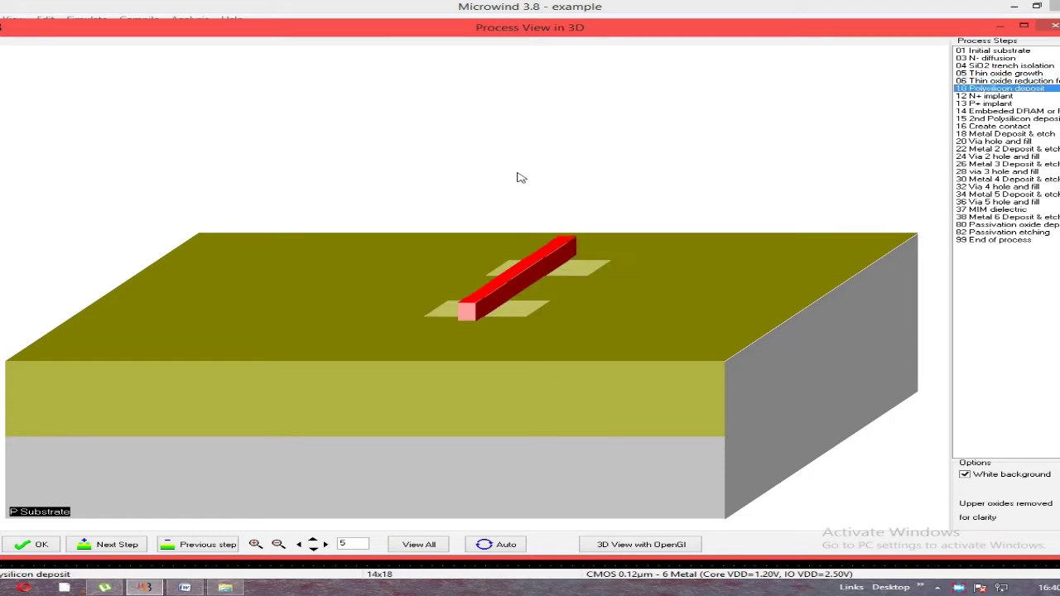
{"action": "key", "text": "Down"}
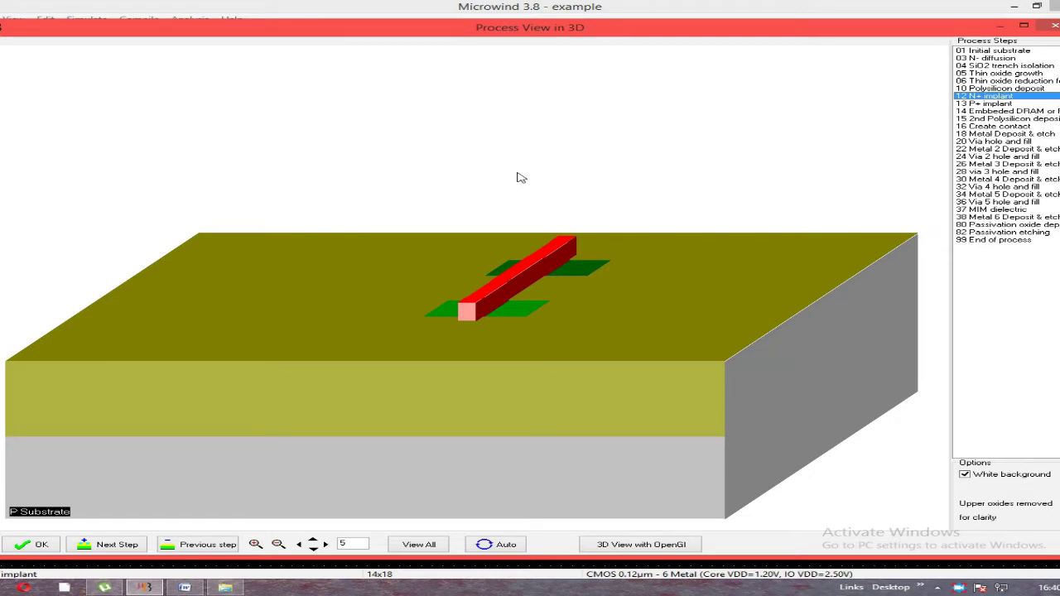
{"action": "key", "text": "Down"}
{"action": "key", "text": "Down"}
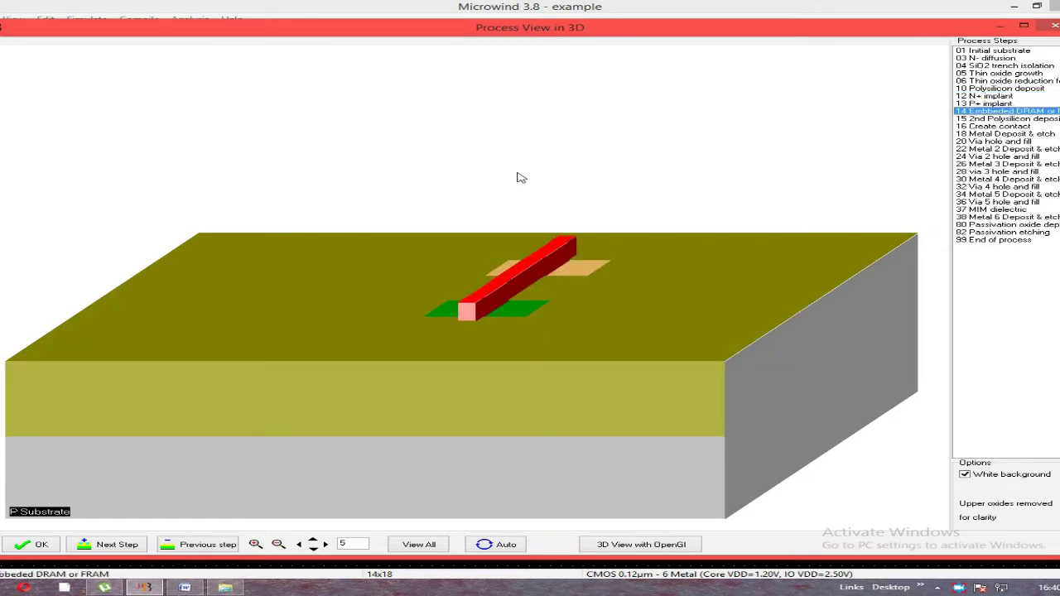
{"action": "key", "text": "Down"}
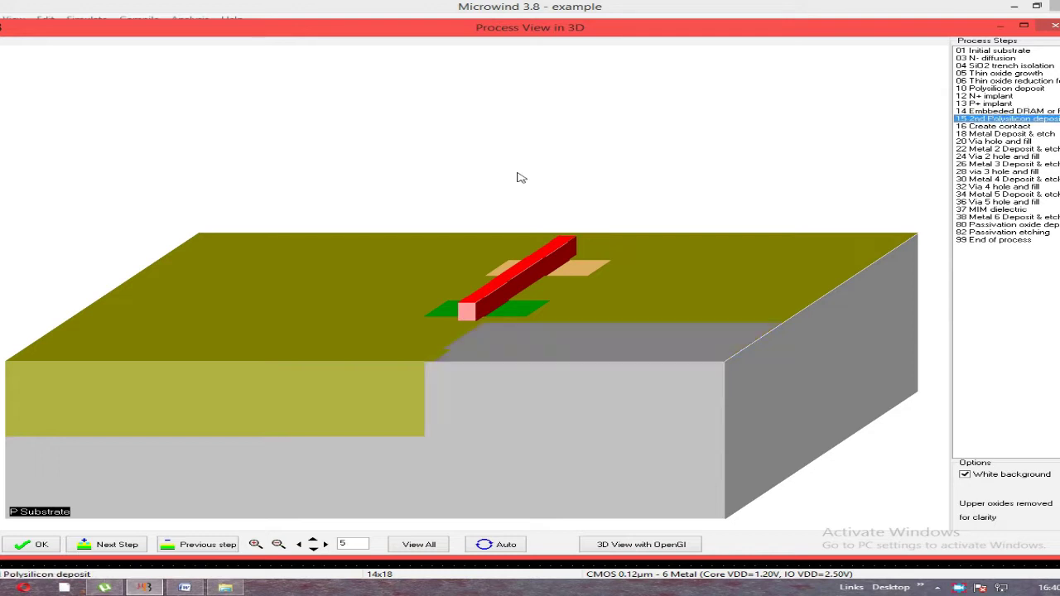
Step: Step the 3D view through contacts, vias and Metals 3–6 to End of process, then close it
{"action": "key", "text": "Down"}
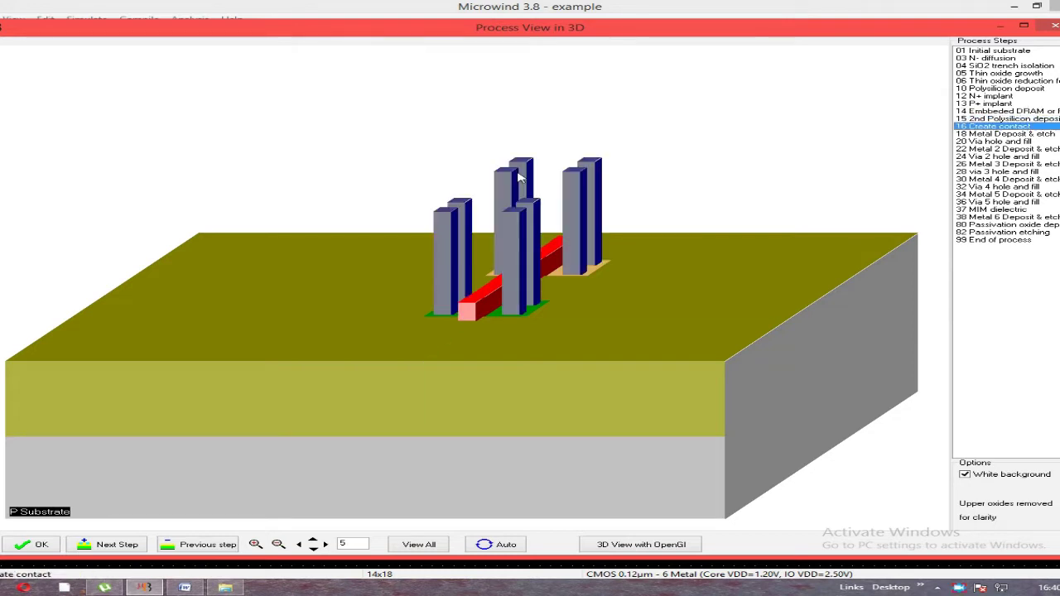
{"action": "key", "text": "Down"}
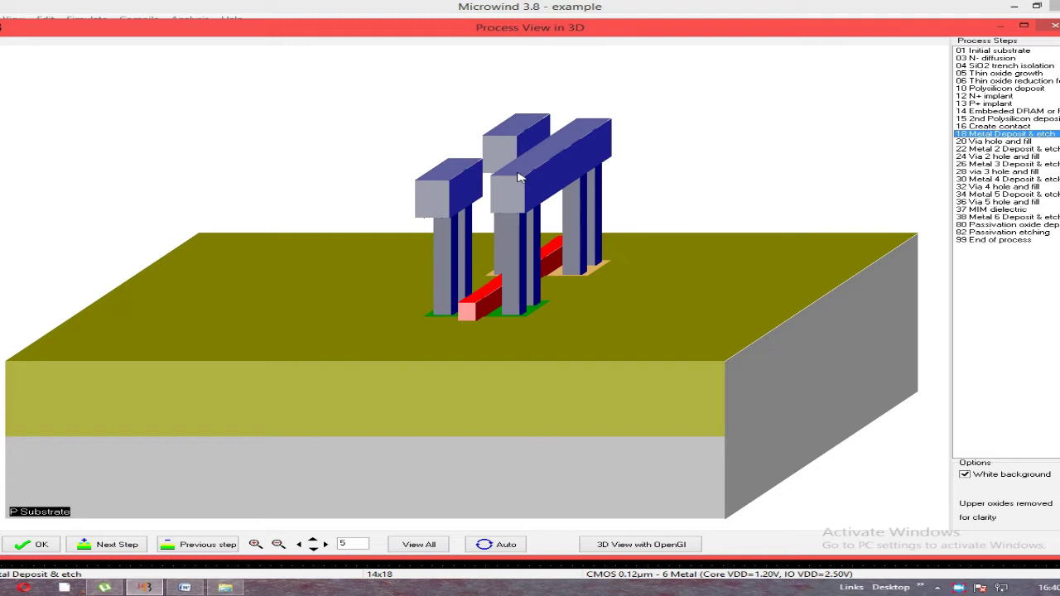
{"action": "key", "text": "Down"}
{"action": "key", "text": "Down"}
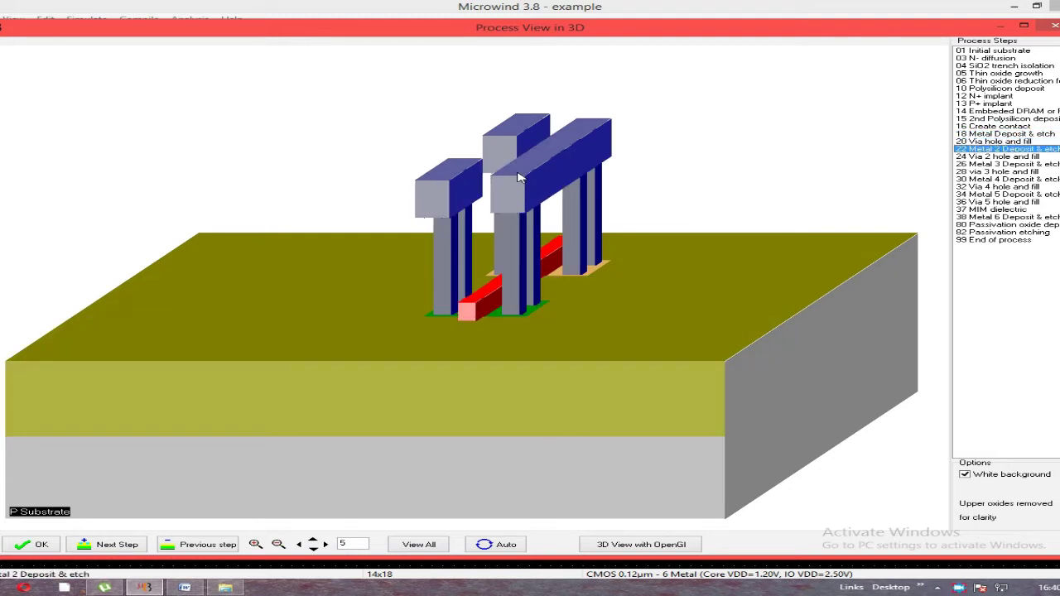
{"action": "key", "text": "Down"}
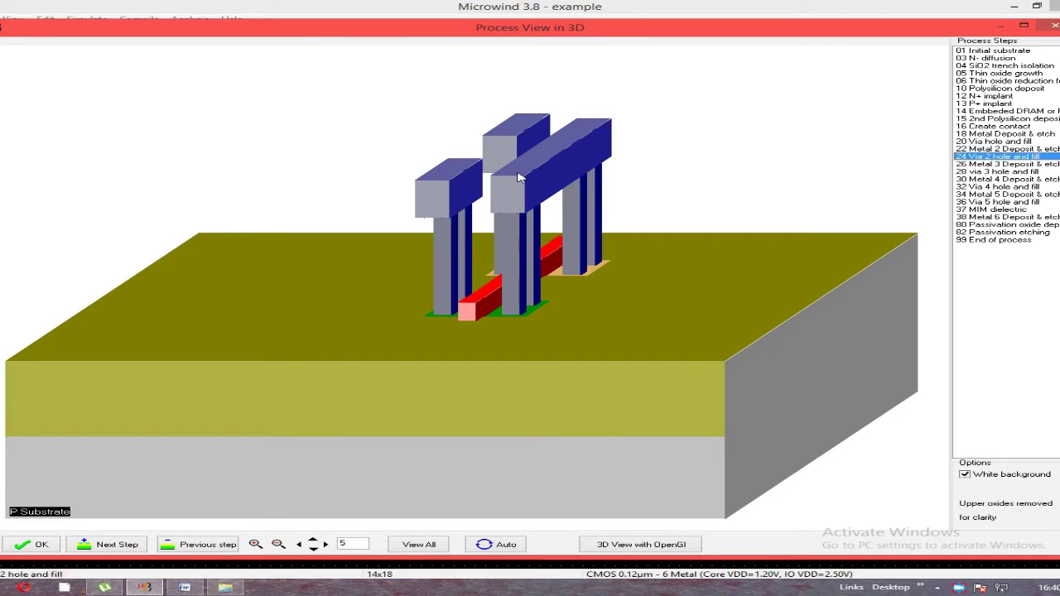
{"action": "key", "text": "Down"}
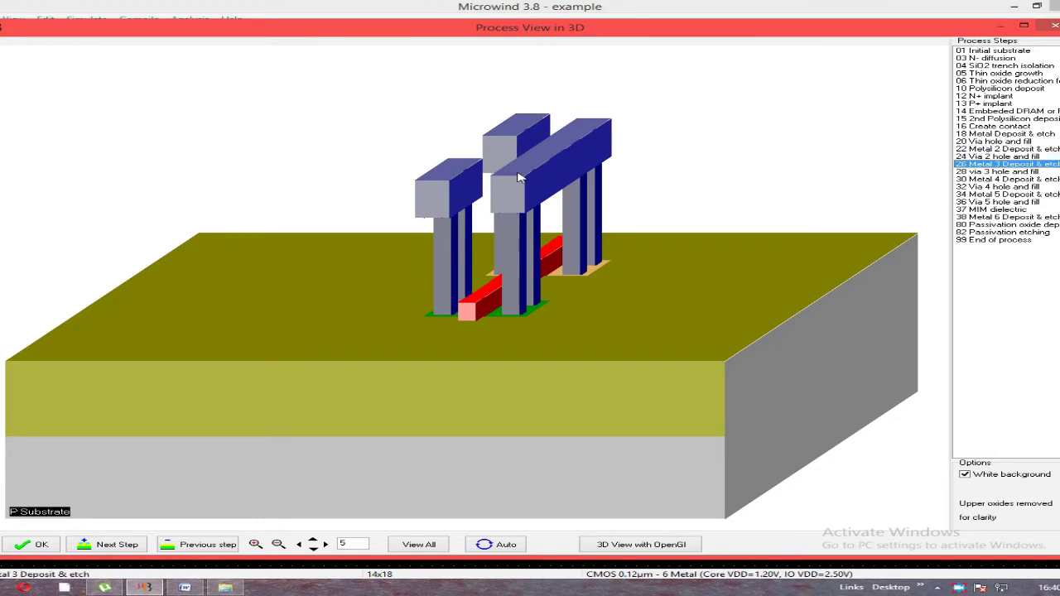
{"action": "key", "text": "Down"}
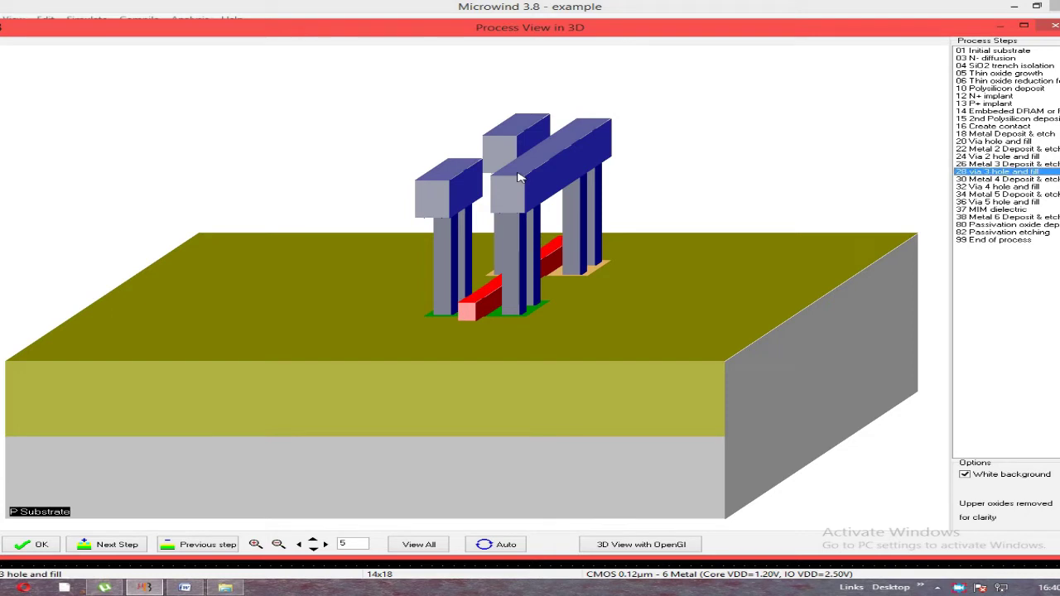
{"action": "key", "text": "Down"}
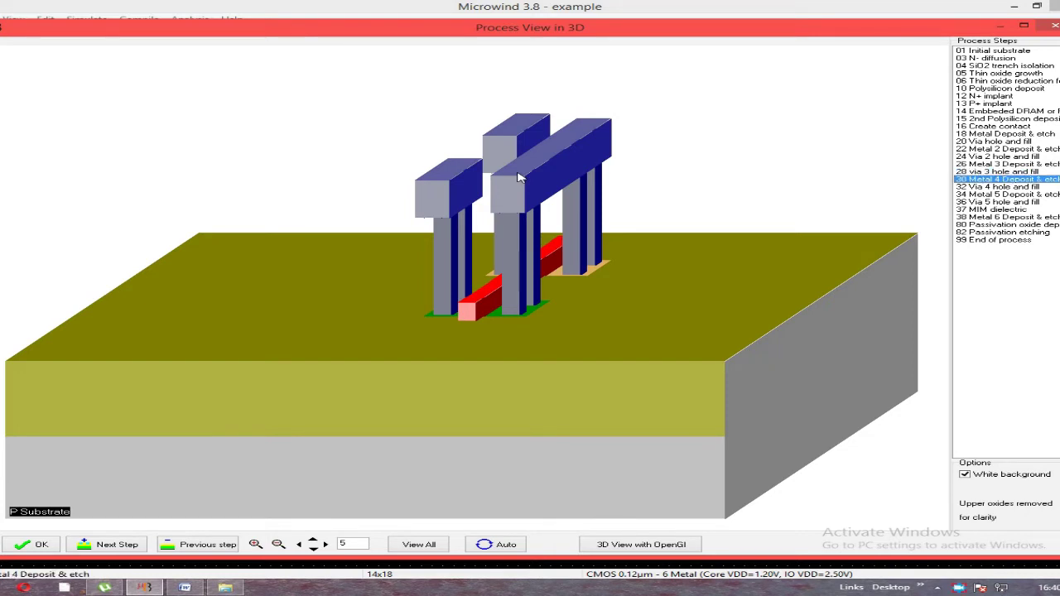
{"action": "key", "text": "Down"}
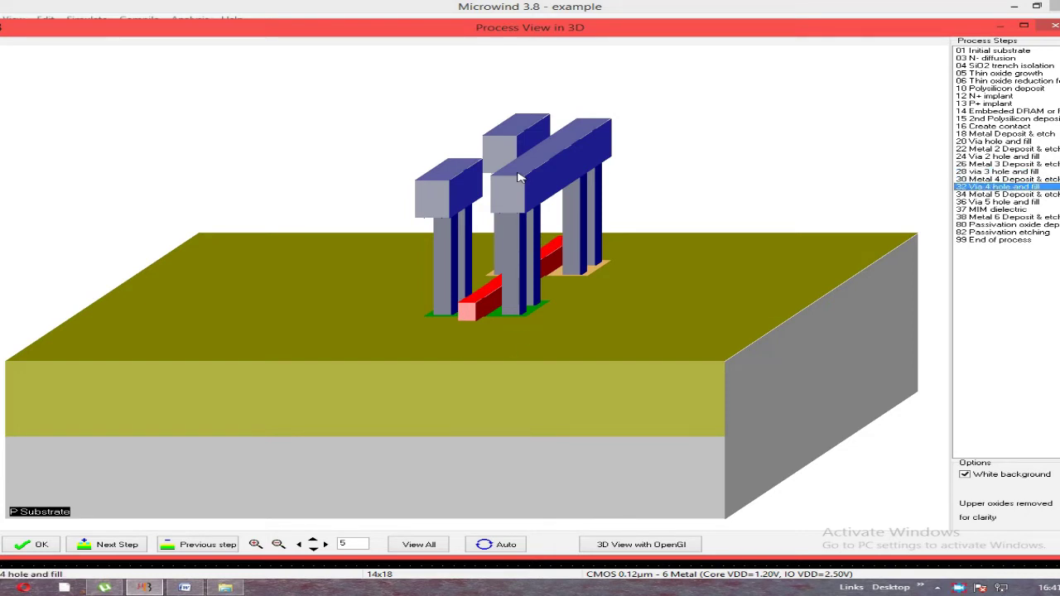
{"action": "key", "text": "Down"}
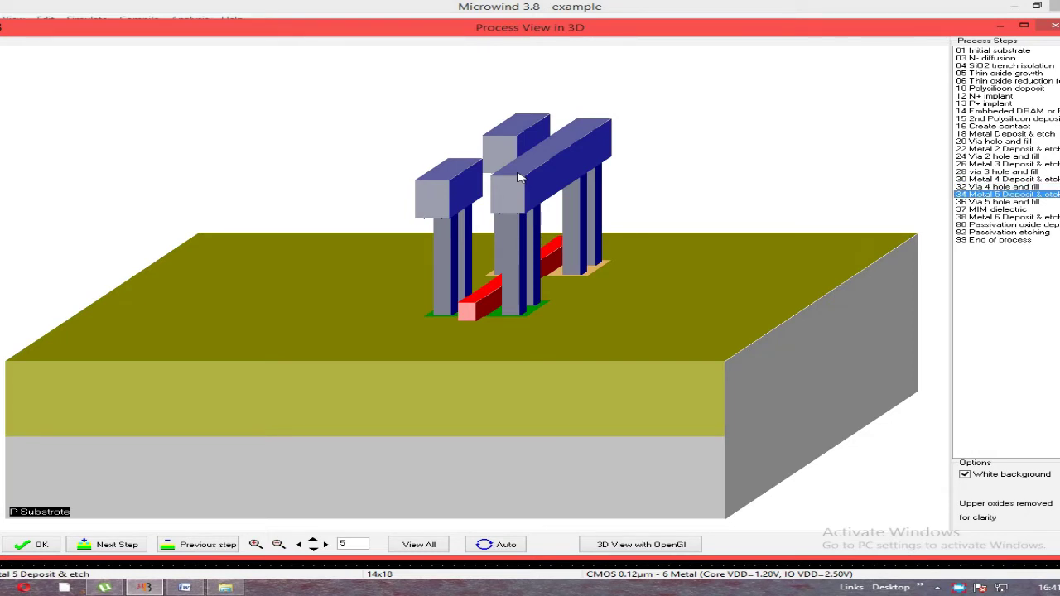
{"action": "key", "text": "Down"}
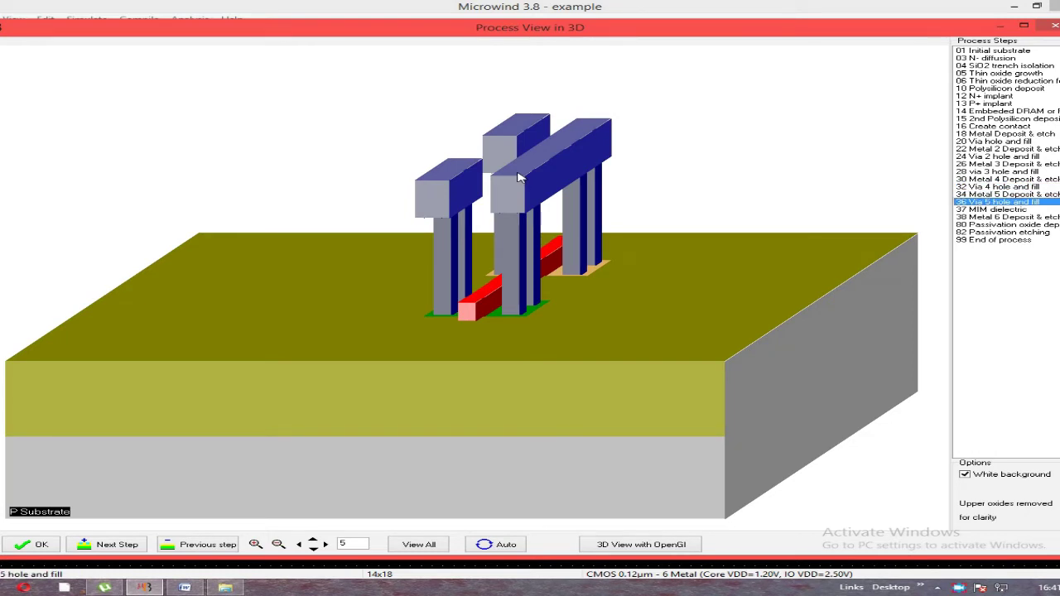
{"action": "key", "text": "Down"}
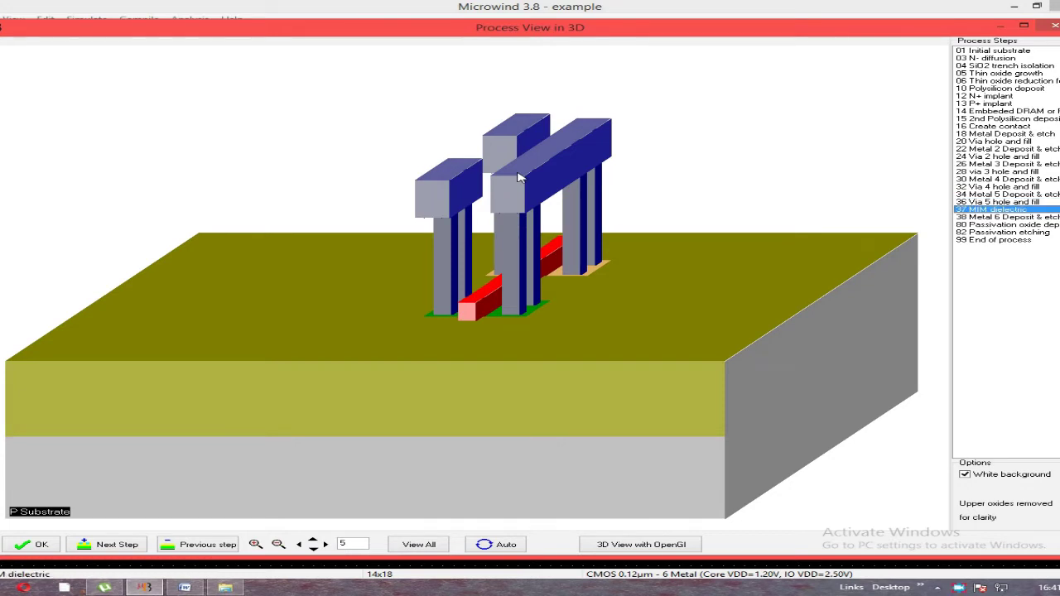
{"action": "key", "text": "Down"}
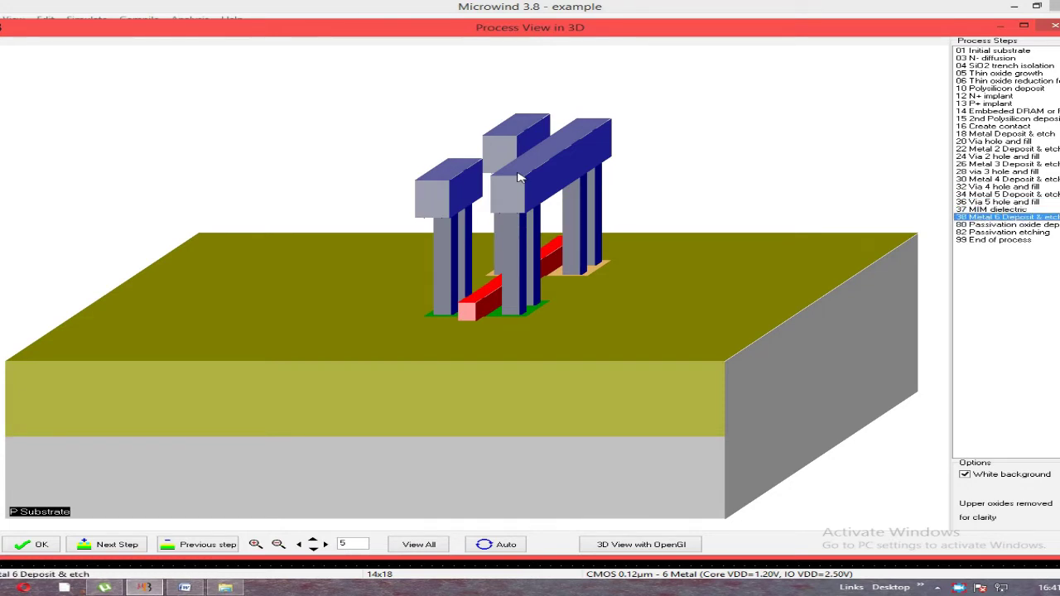
{"action": "key", "text": "Down"}
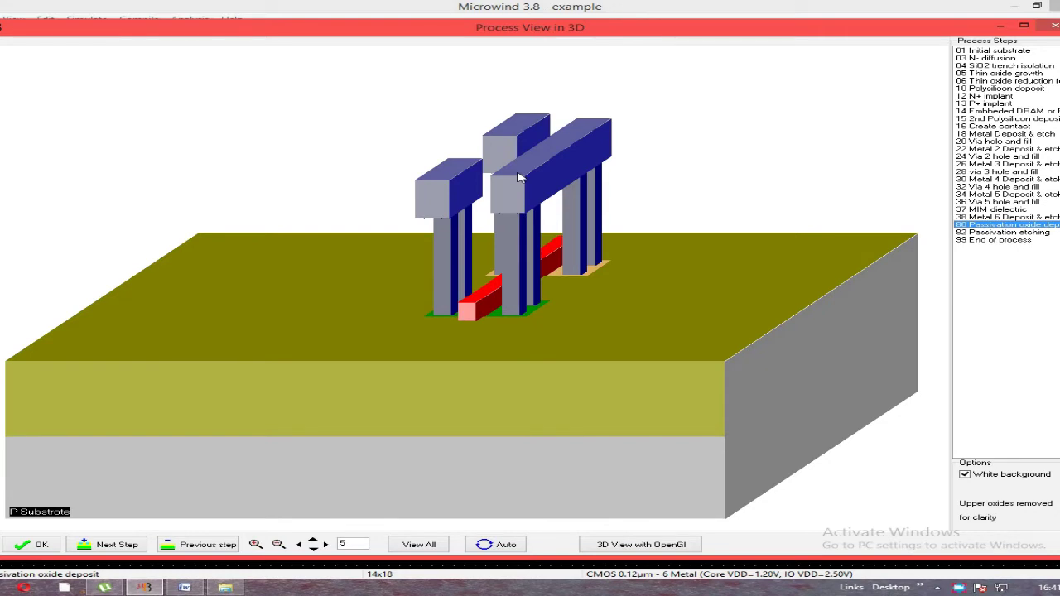
{"action": "key", "text": "Down"}
{"action": "key", "text": "Down"}
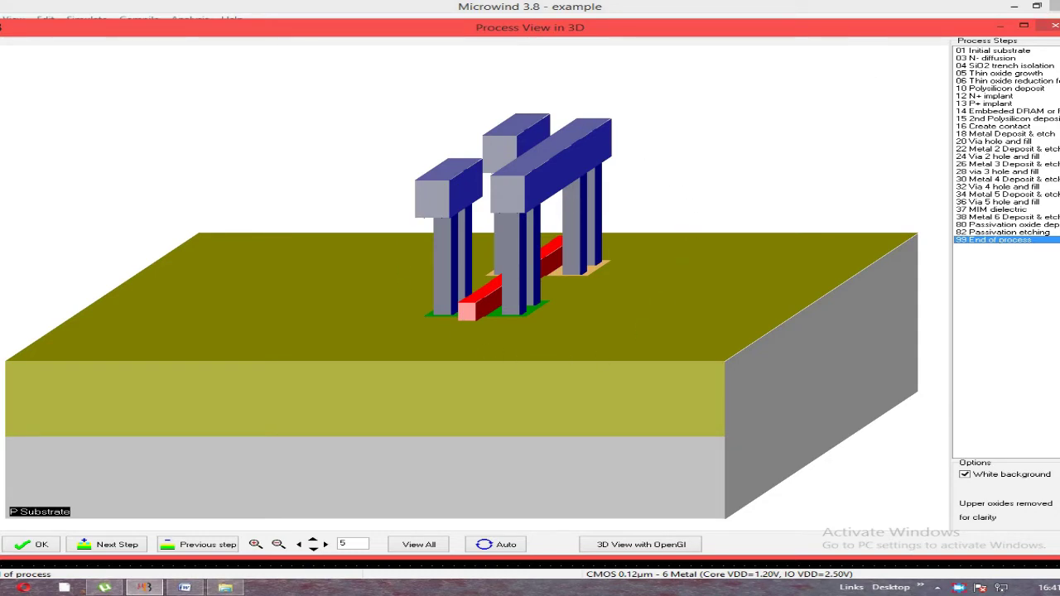
{"action": "left_click", "coordinate": [1054, 26]}
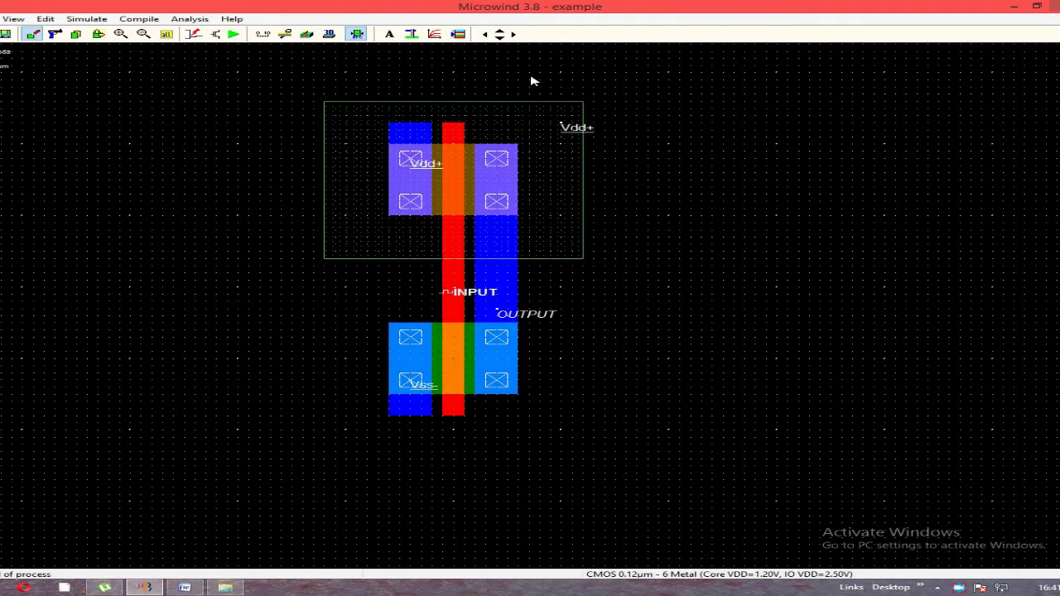
{"action": "left_click", "coordinate": [329, 34]}
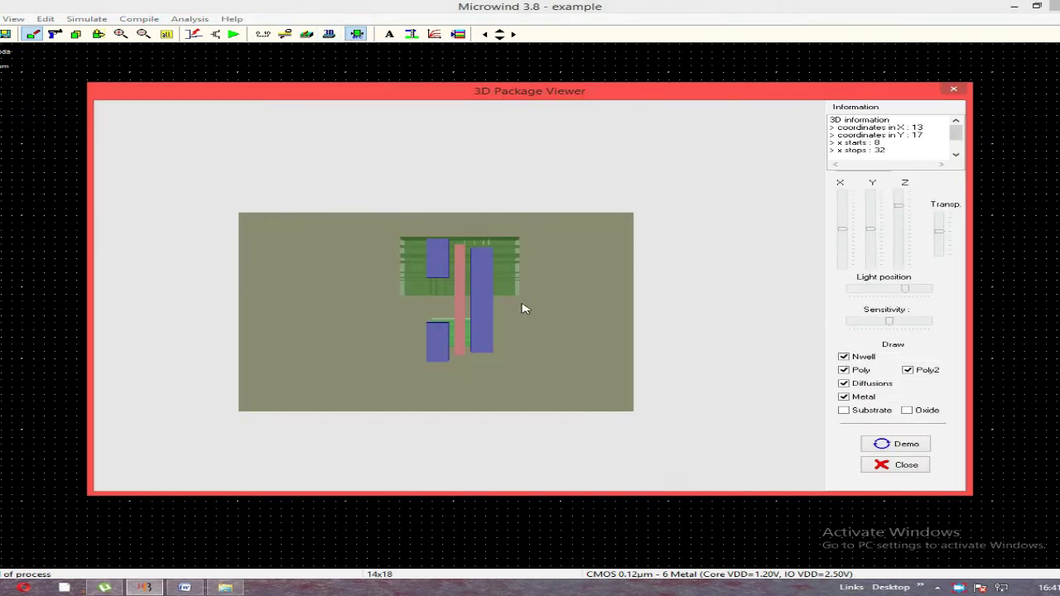
{"action": "left_click_drag", "start_coordinate": [517, 308], "coordinate": [520, 271]}
{"action": "left_click", "coordinate": [901, 446]}
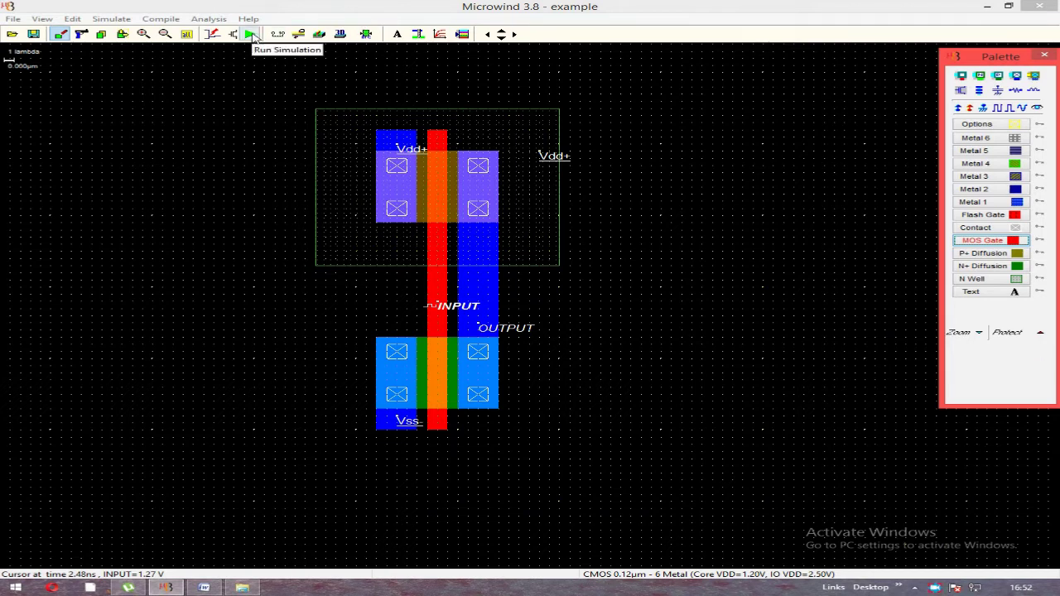
Step: Run the inverter's analog simulation and maximize the window to show the INPUT and OUTPUT waveforms
{"action": "left_click", "coordinate": [251, 33]}
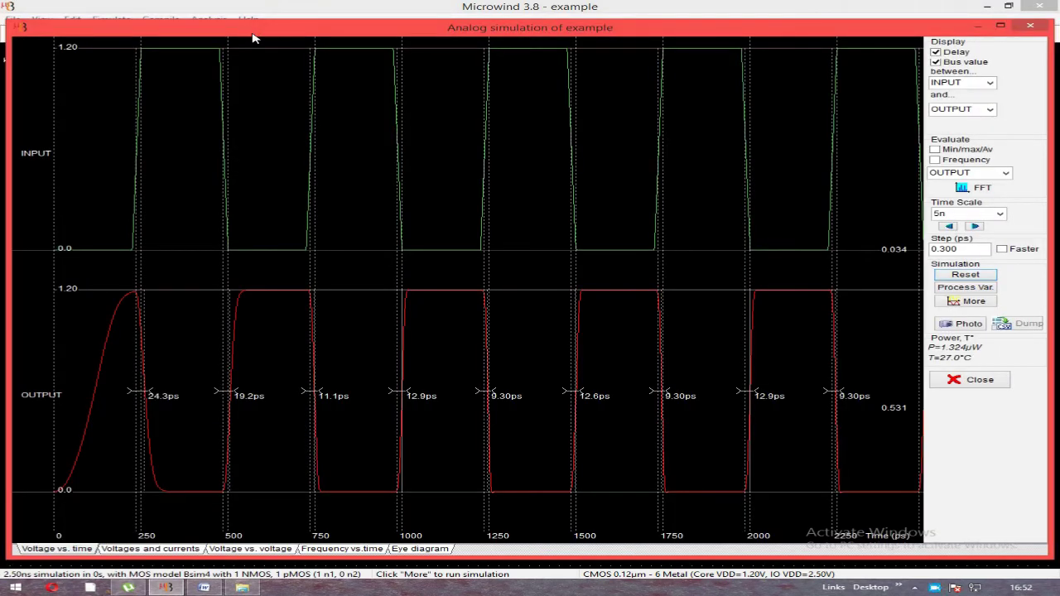
{"action": "left_click", "coordinate": [1000, 27]}
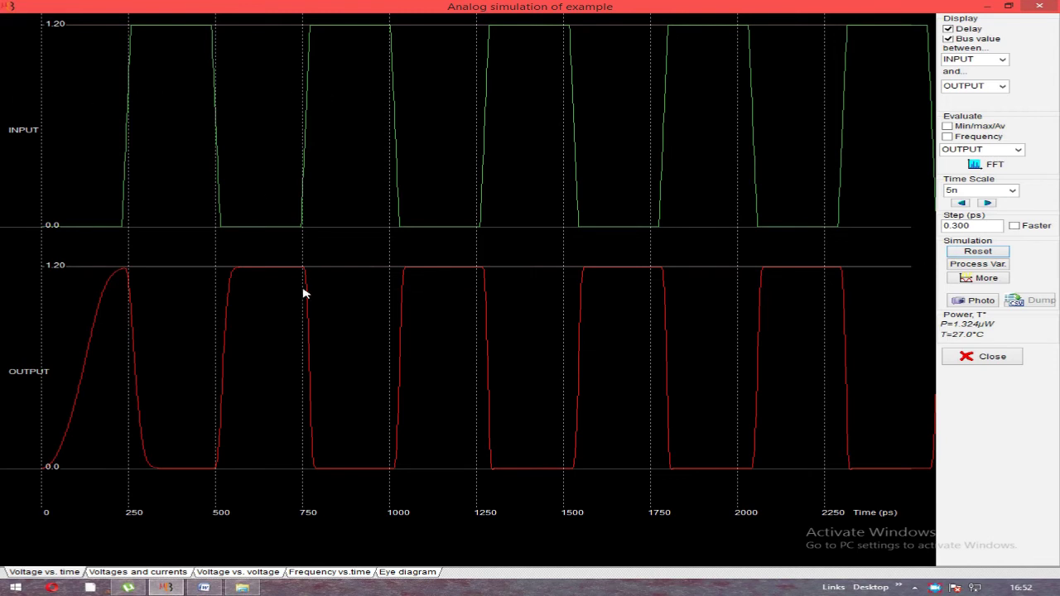
Step: Step the simulation time scale through 10n, 20n, 50n and 100n, then settle on 2n
{"action": "left_click", "coordinate": [1012, 190]}
{"action": "left_click", "coordinate": [986, 220]}
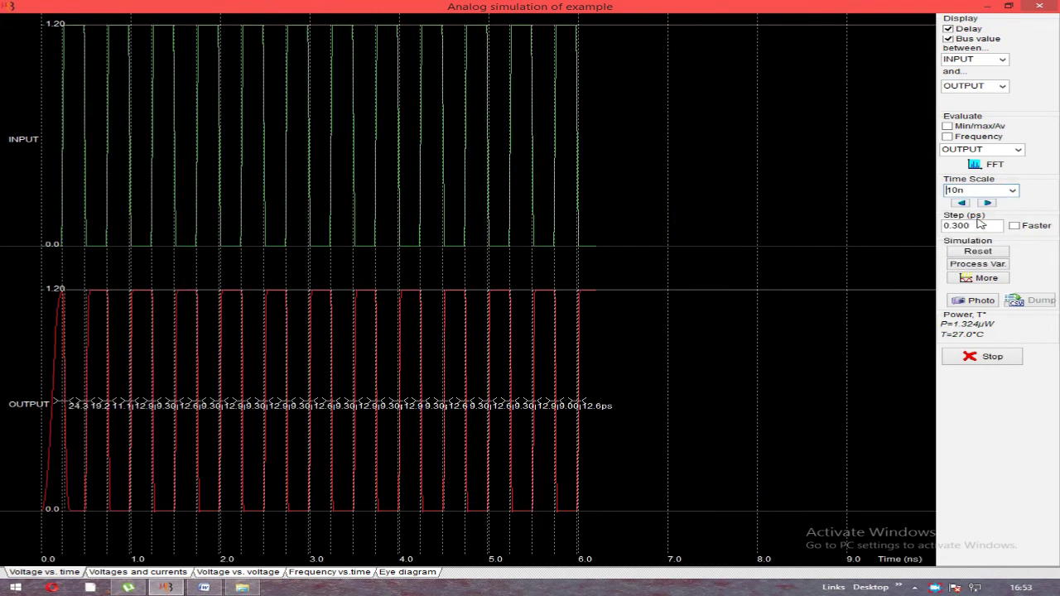
{"action": "left_click", "coordinate": [1012, 190]}
{"action": "left_click", "coordinate": [981, 227]}
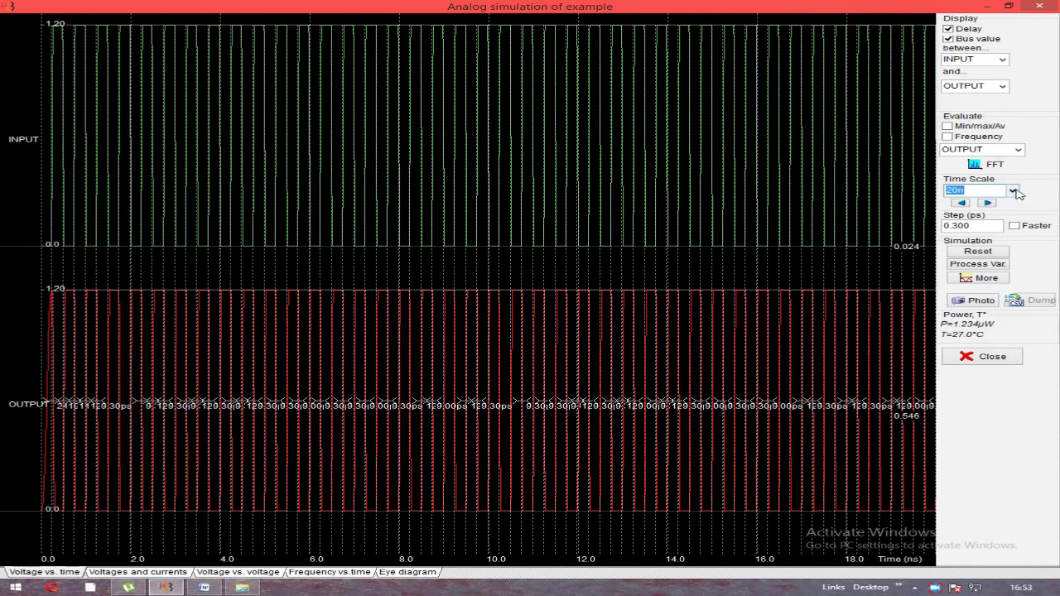
{"action": "left_click", "coordinate": [1014, 191]}
{"action": "left_click", "coordinate": [973, 238]}
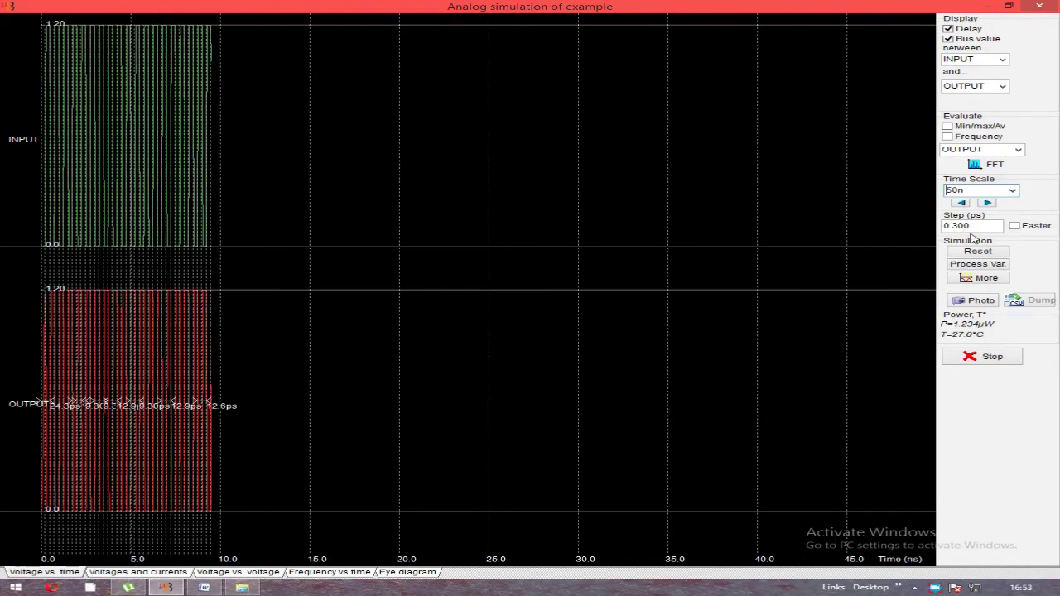
{"action": "left_click", "coordinate": [1015, 191]}
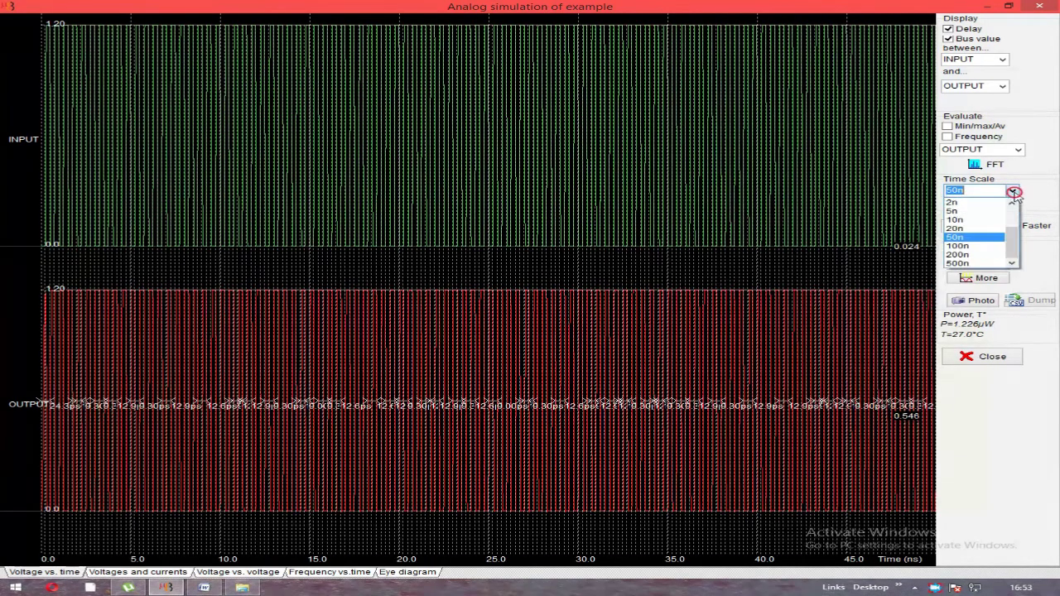
{"action": "left_click", "coordinate": [987, 248]}
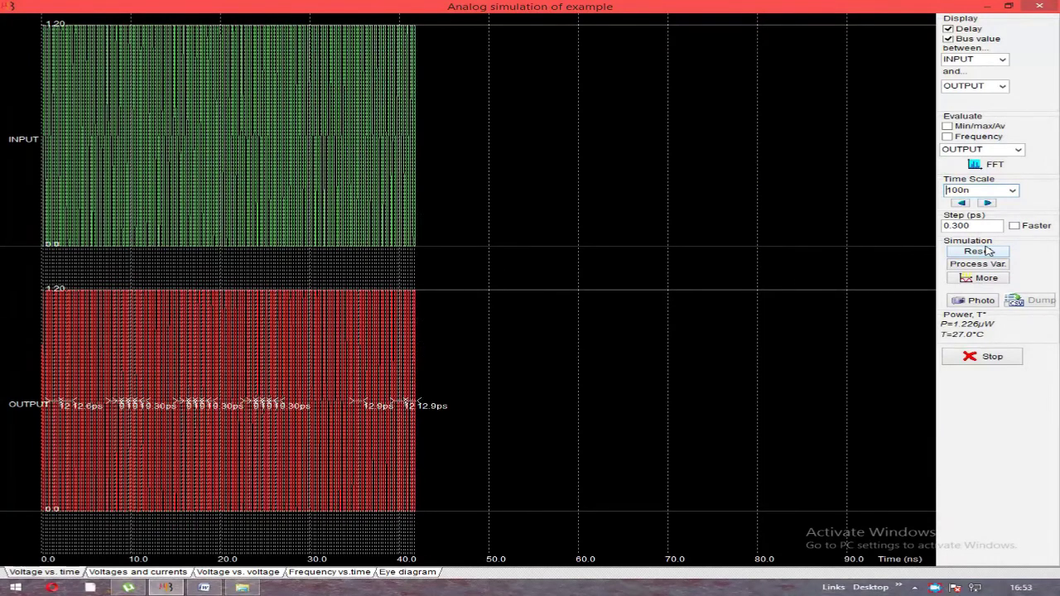
{"action": "left_click", "coordinate": [1013, 191]}
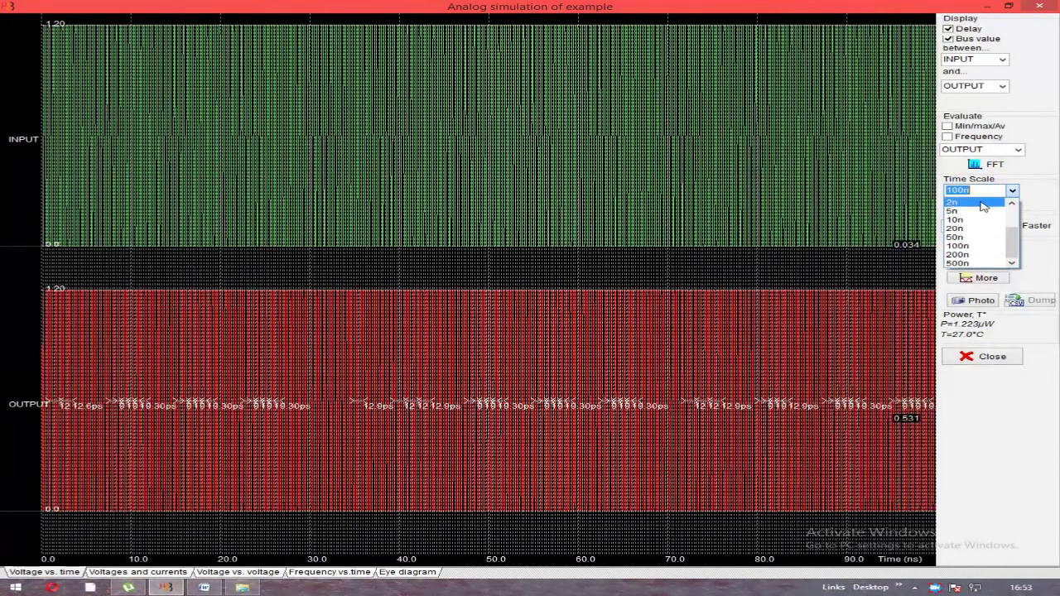
{"action": "left_click", "coordinate": [952, 202]}
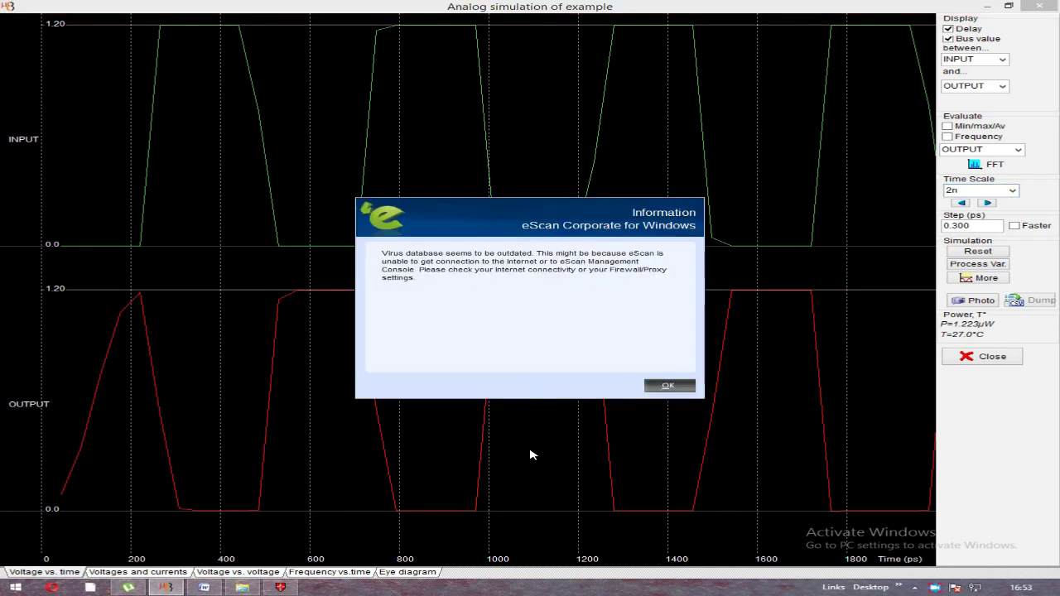
Step: Dismiss the antivirus notification and close the Analog simulation window to return to the layout
{"action": "left_click", "coordinate": [668, 388]}
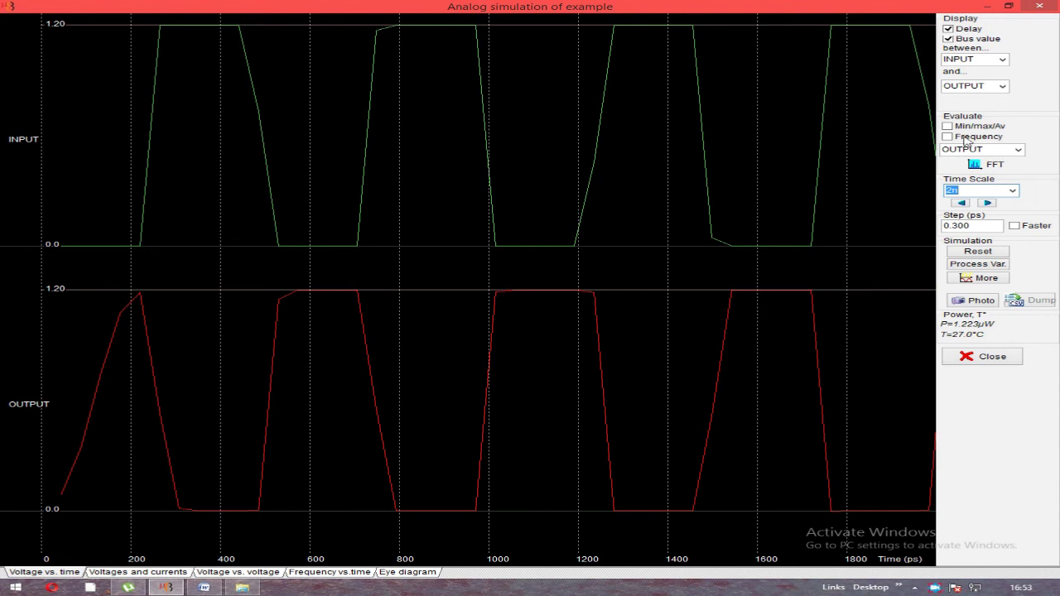
{"action": "left_click", "coordinate": [1040, 6]}
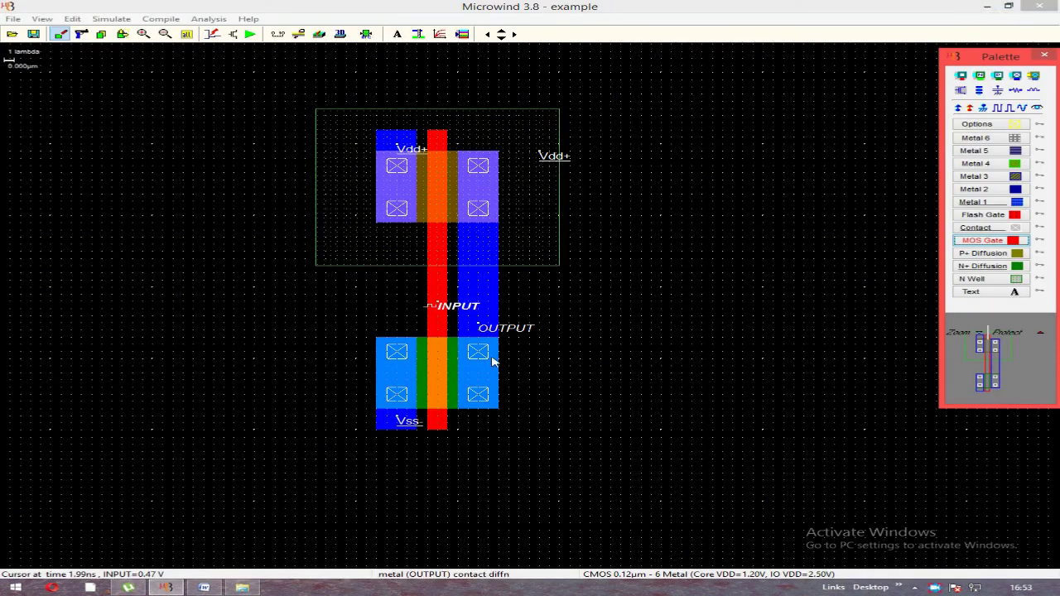